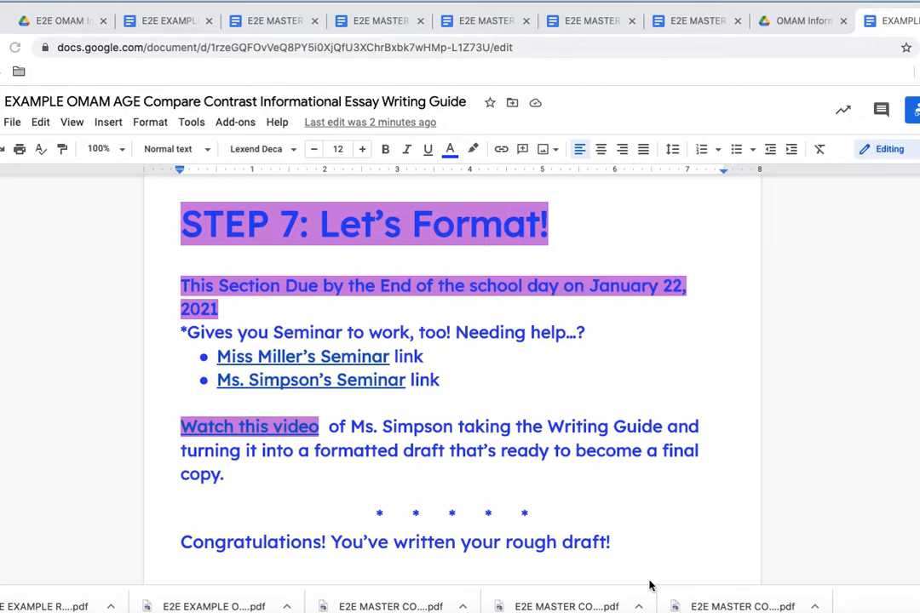
# Step: Make the page header's line of text black
pyautogui.scroll(10, 649, 586)
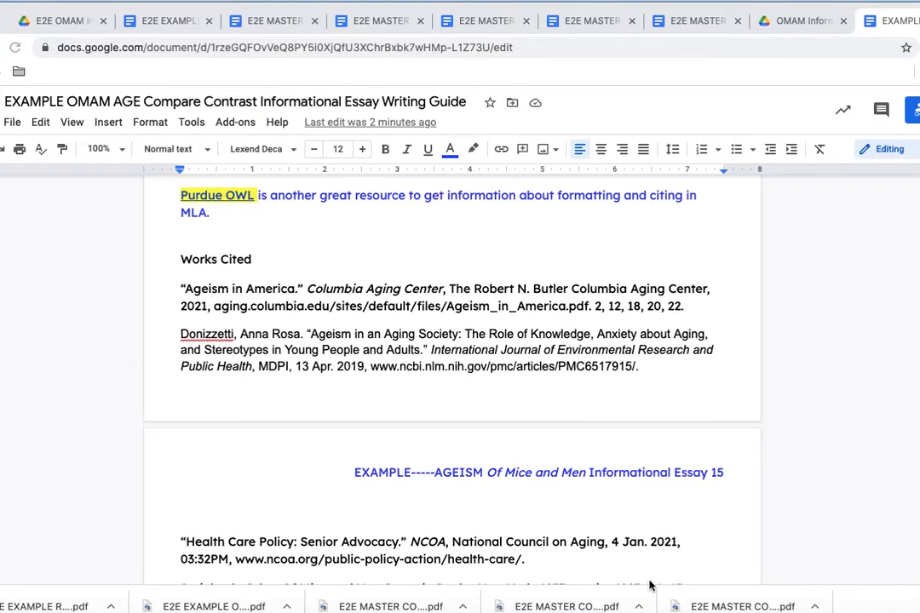
pyautogui.scroll(15, 650, 586)
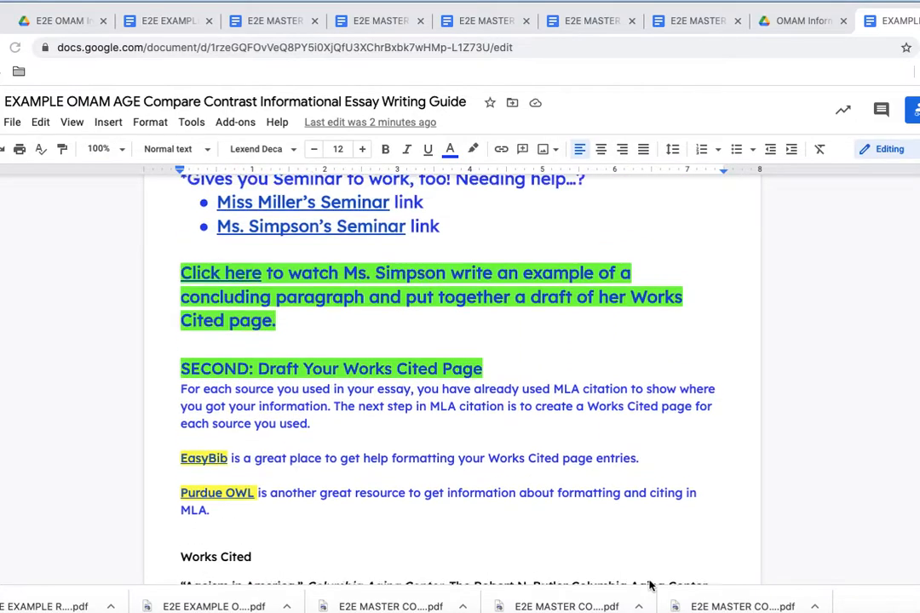
pyautogui.scroll(5, 649, 585)
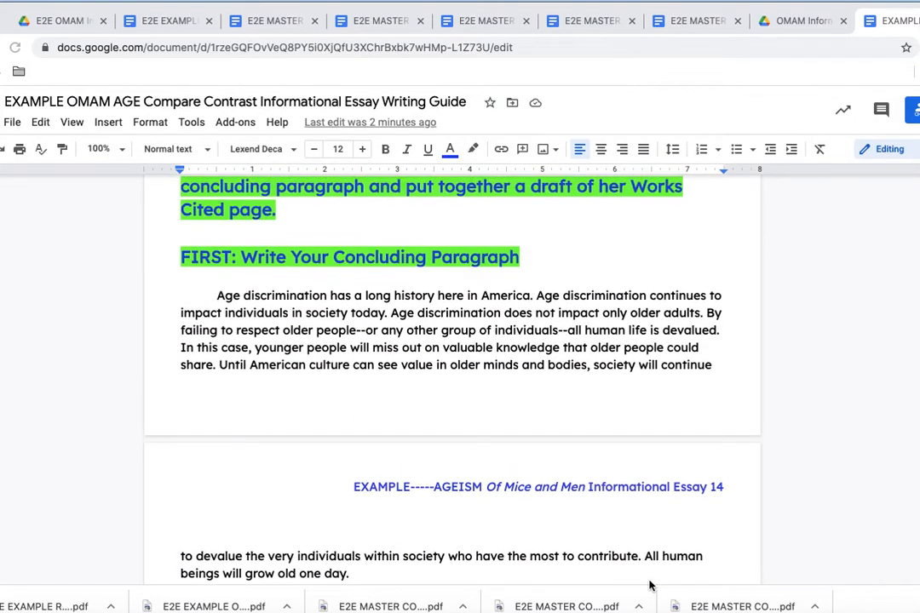
pyautogui.scroll(-8, 649, 585)
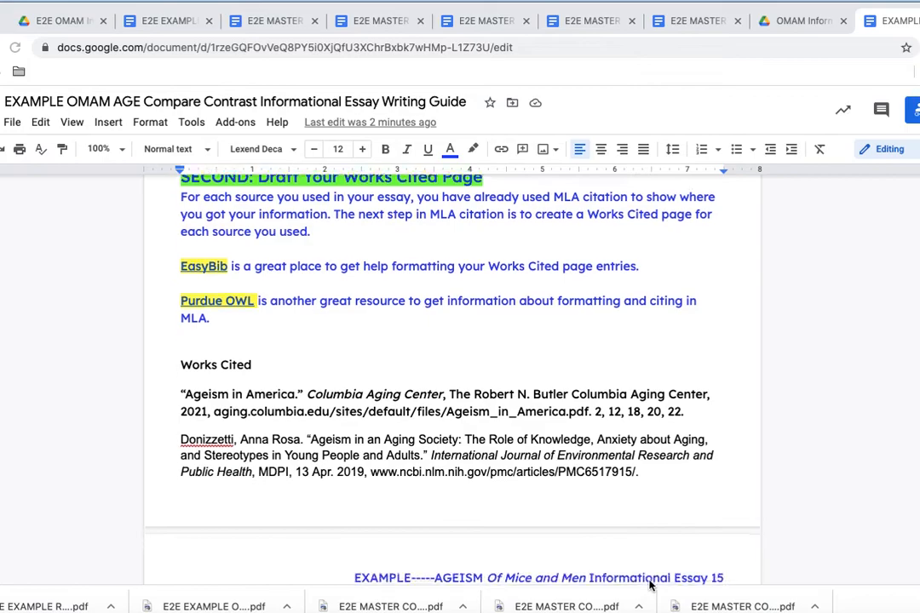
pyautogui.scroll(-1, 649, 586)
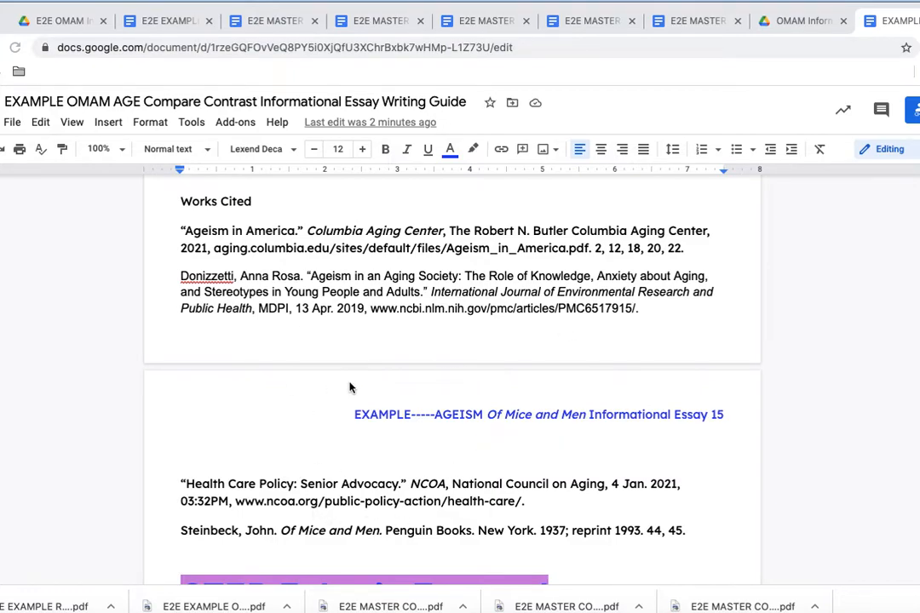
pyautogui.scroll(-1, 350, 387)
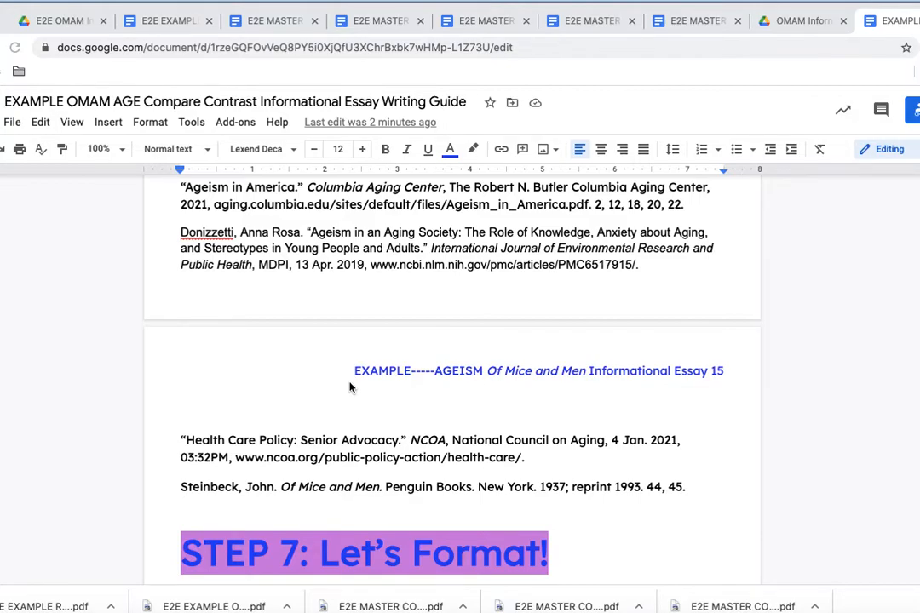
pyautogui.scroll(20, 349, 388)
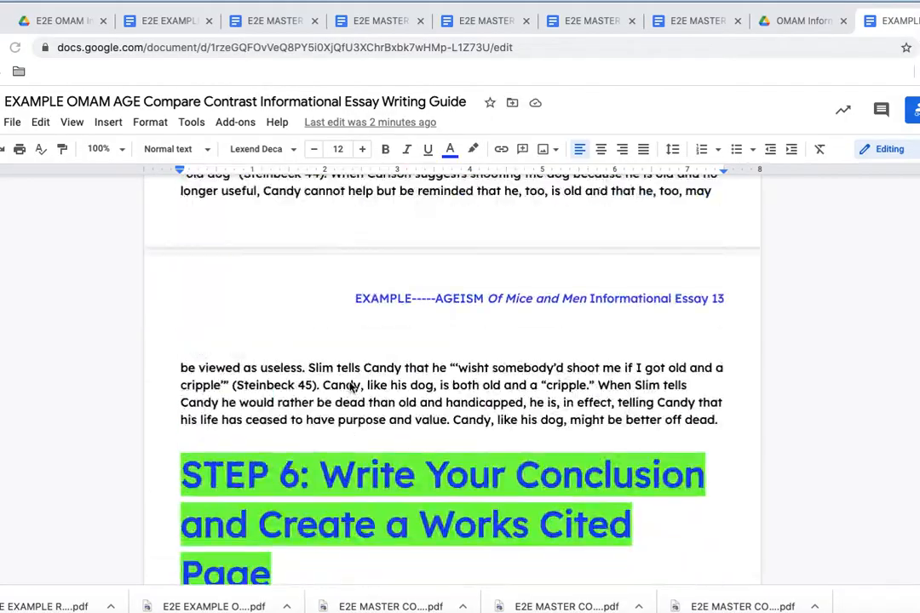
pyautogui.scroll(5, 350, 387)
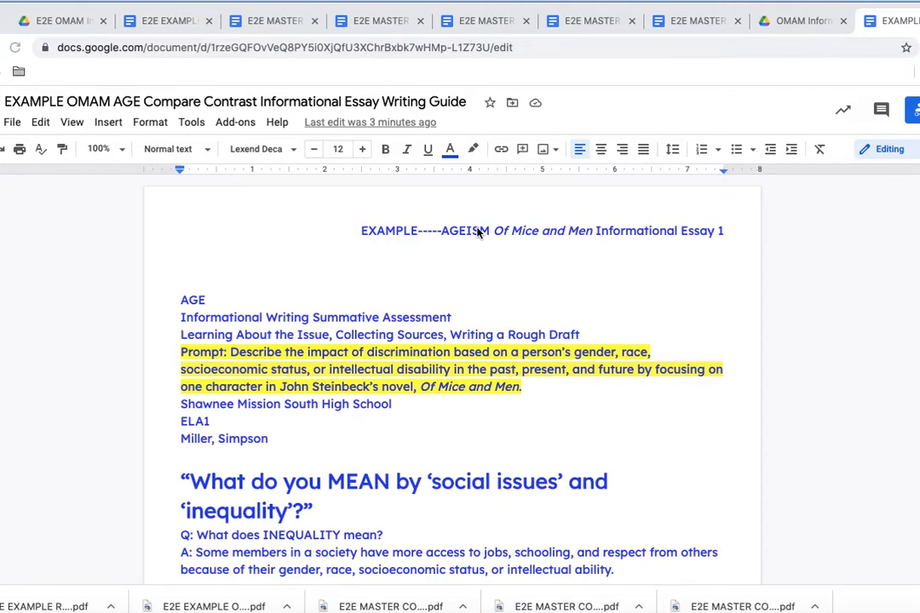
pyautogui.doubleClick(479, 232)
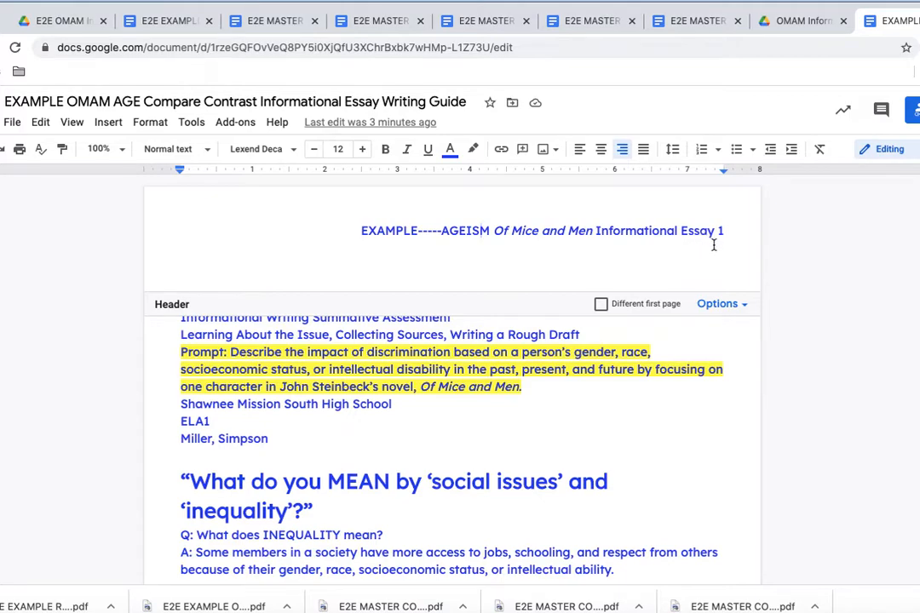
pyautogui.moveTo(724, 231); pyautogui.dragTo(353, 230)
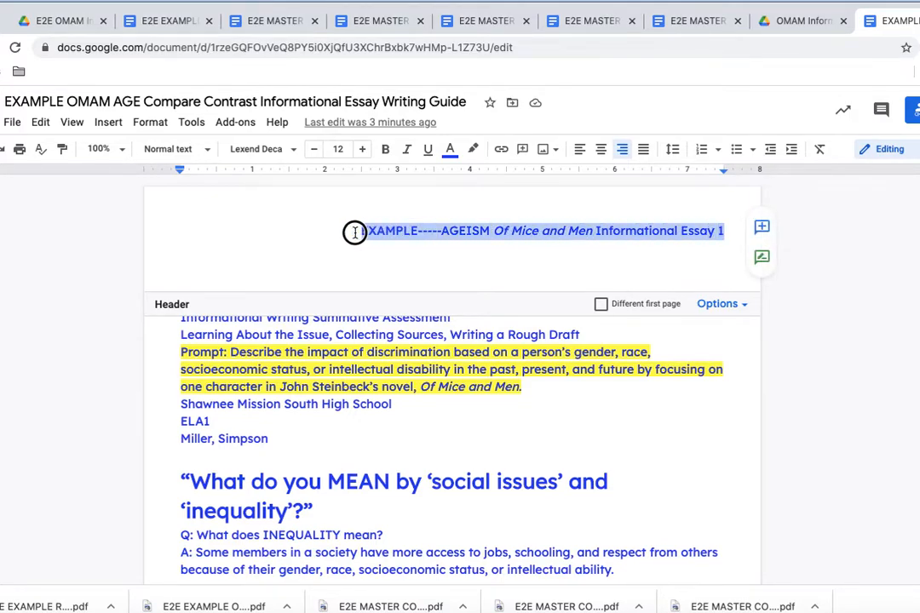
pyautogui.click(449, 151)
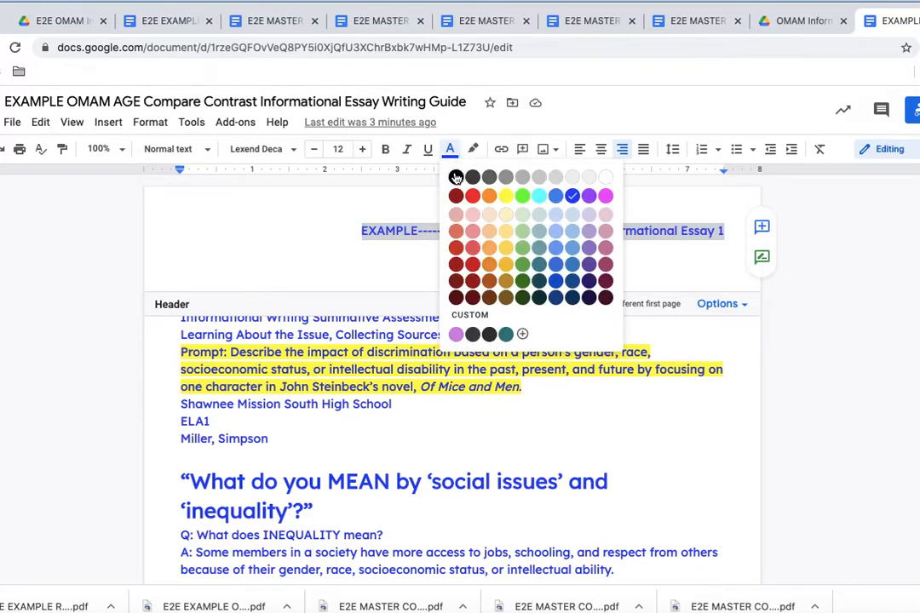
pyautogui.click(455, 176)
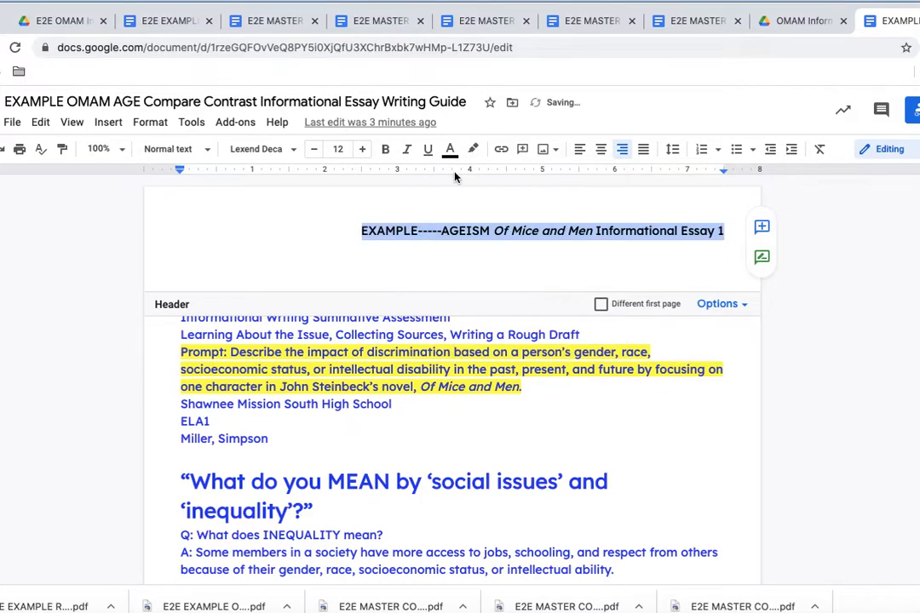
pyautogui.click(490, 231)
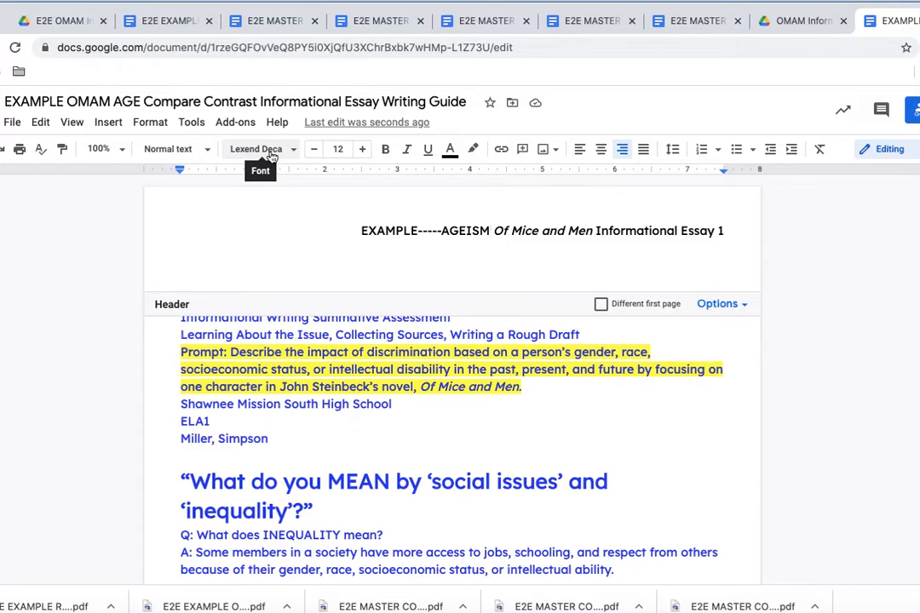
# Step: Set the header line in Times New Roman and delete the empty header line below it
pyautogui.moveTo(725, 231); pyautogui.dragTo(349, 230)
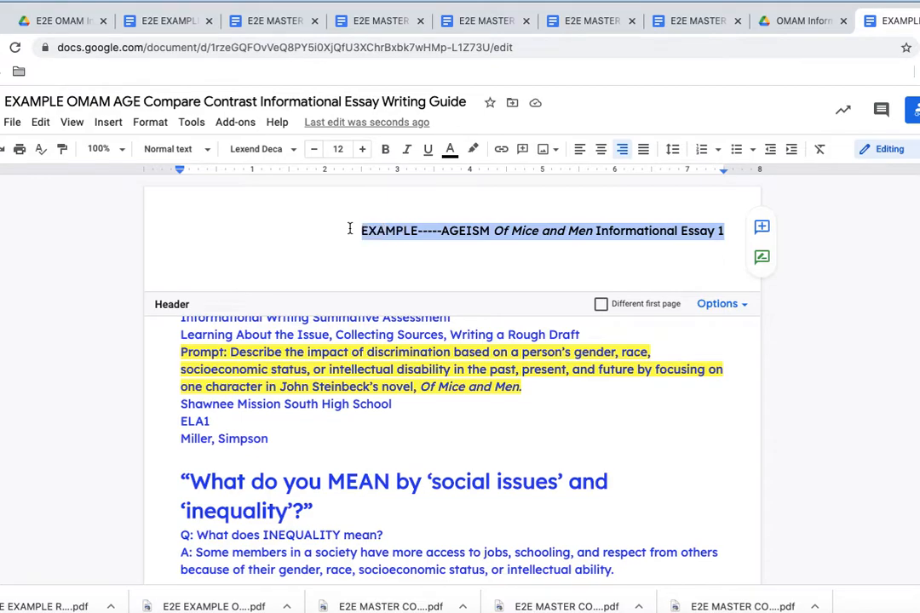
pyautogui.click(292, 153)
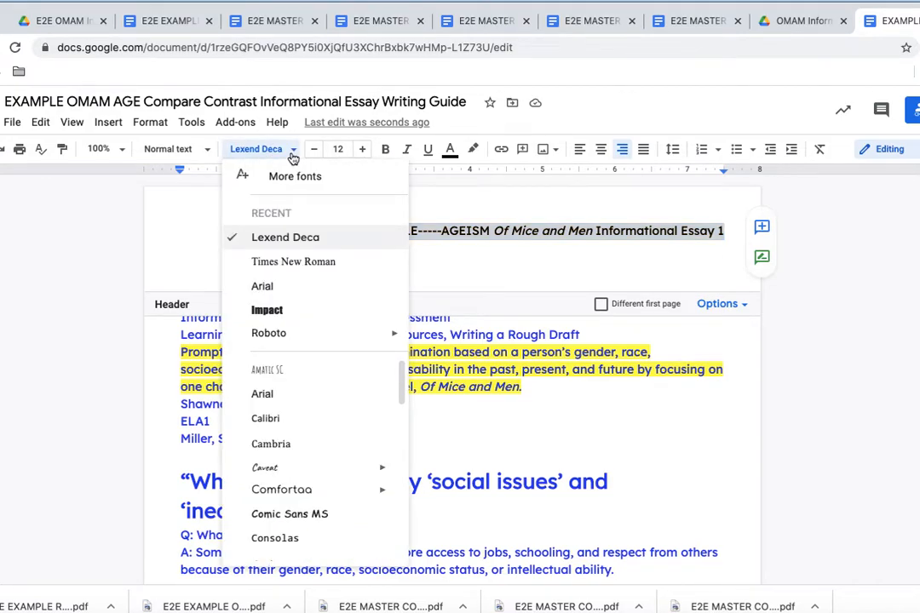
pyautogui.click(288, 263)
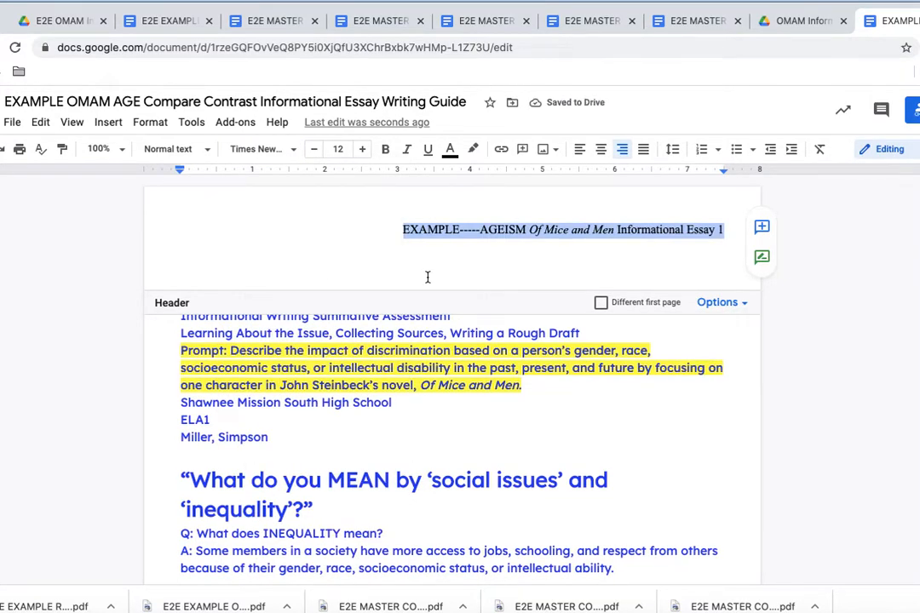
pyautogui.click(457, 271)
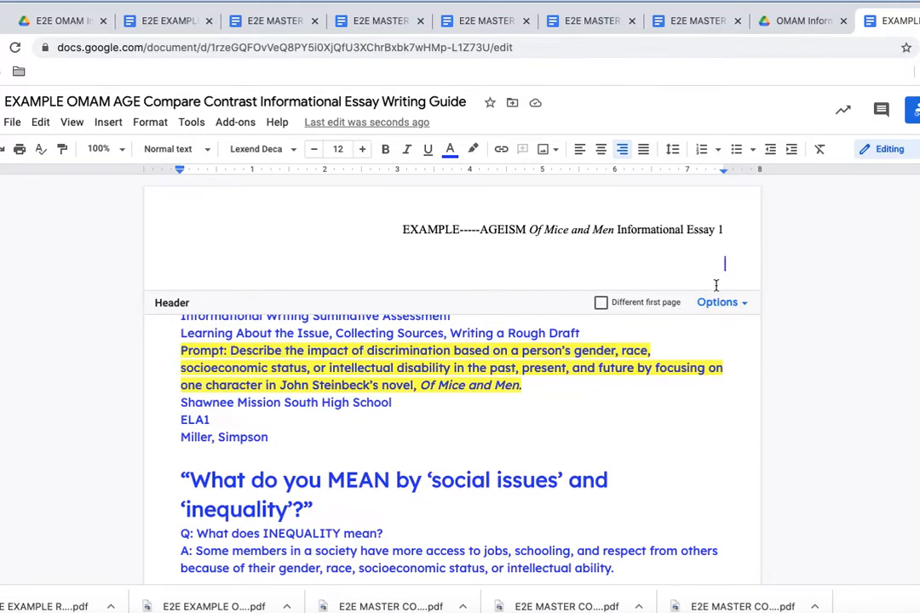
pyautogui.press('BackSpace')
pyautogui.press('BackSpace')
pyautogui.press('BackSpace')
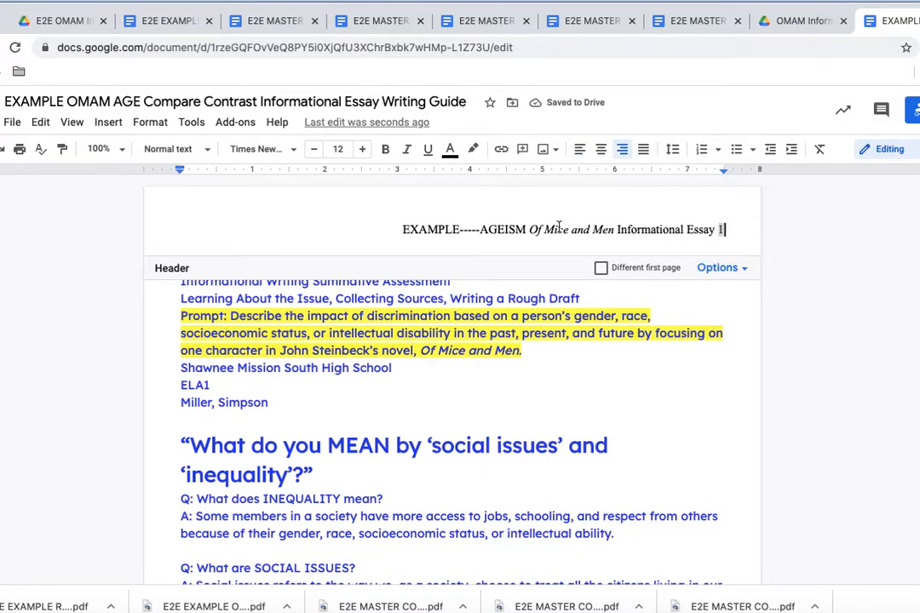
# Step: Replace the header text before page number 1 with the author's last name, then return to the body
pyautogui.click(714, 231)
pyautogui.click(715, 230)
pyautogui.moveTo(715, 230); pyautogui.dragTo(402, 230)
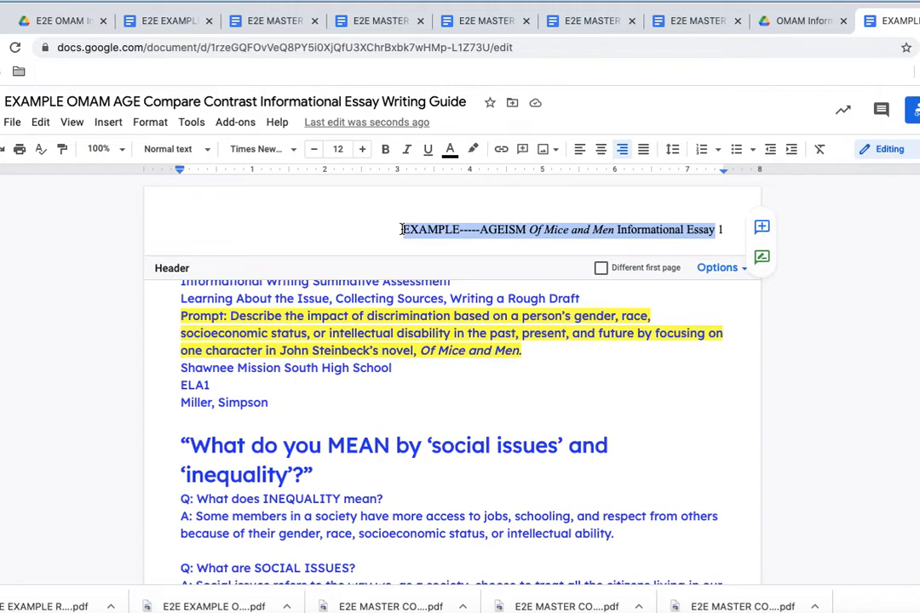
pyautogui.write('Simp')
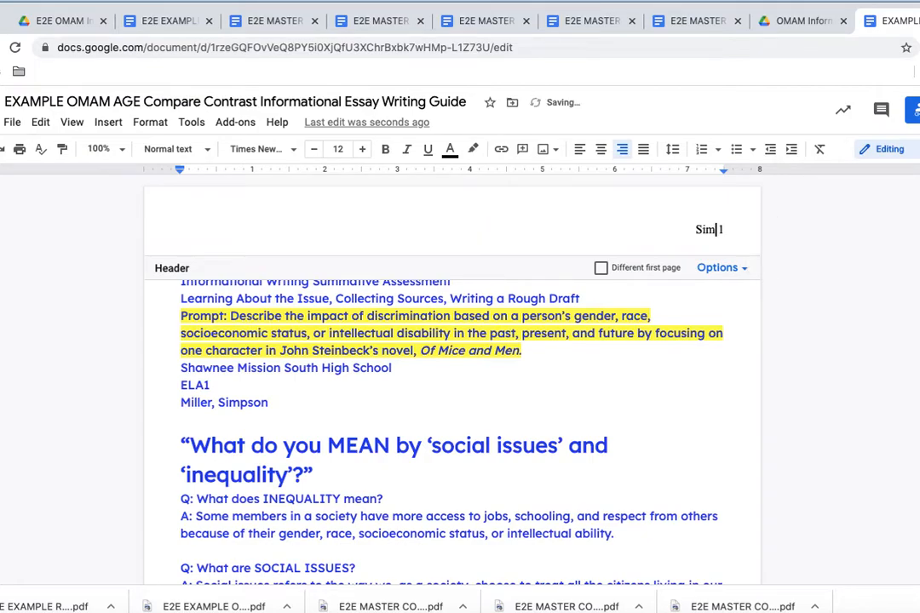
pyautogui.write('son')
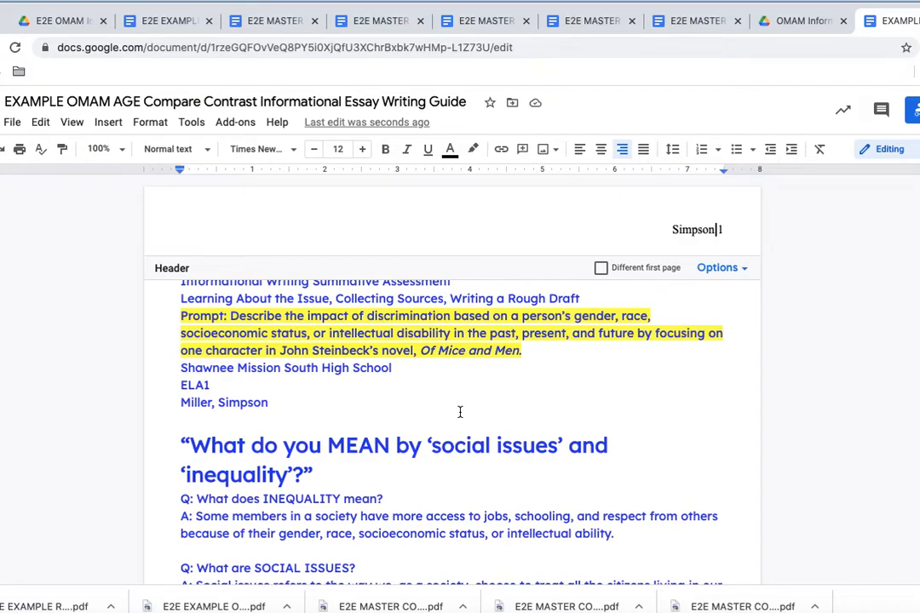
pyautogui.click(424, 358)
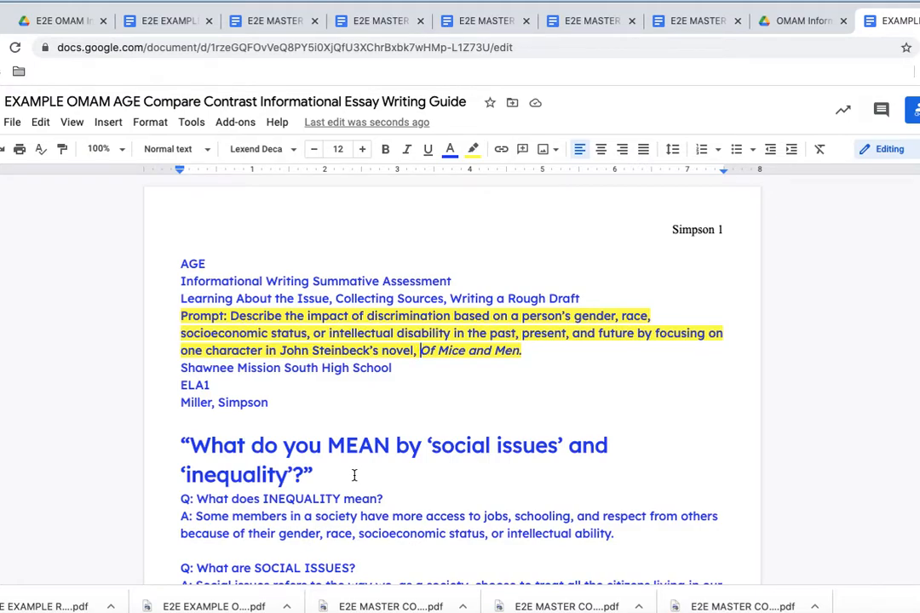
# Step: Make a copy of the writing guide and close the original document's tab
pyautogui.click(13, 124)
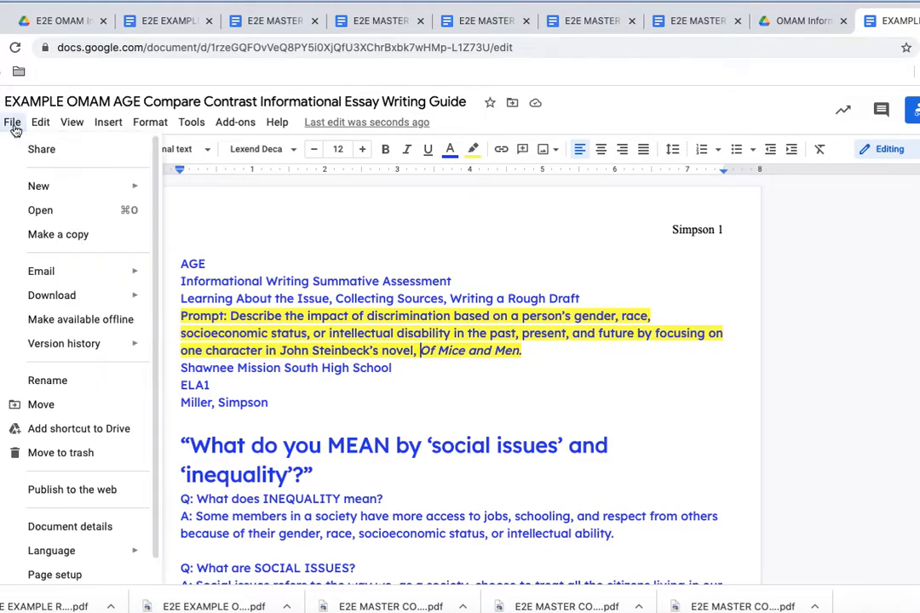
pyautogui.click(74, 243)
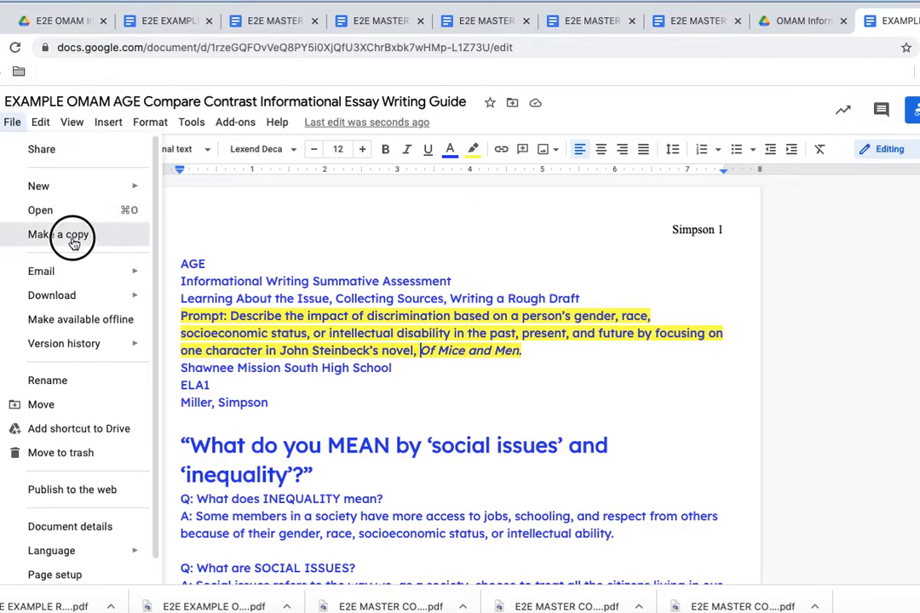
pyautogui.click(567, 470)
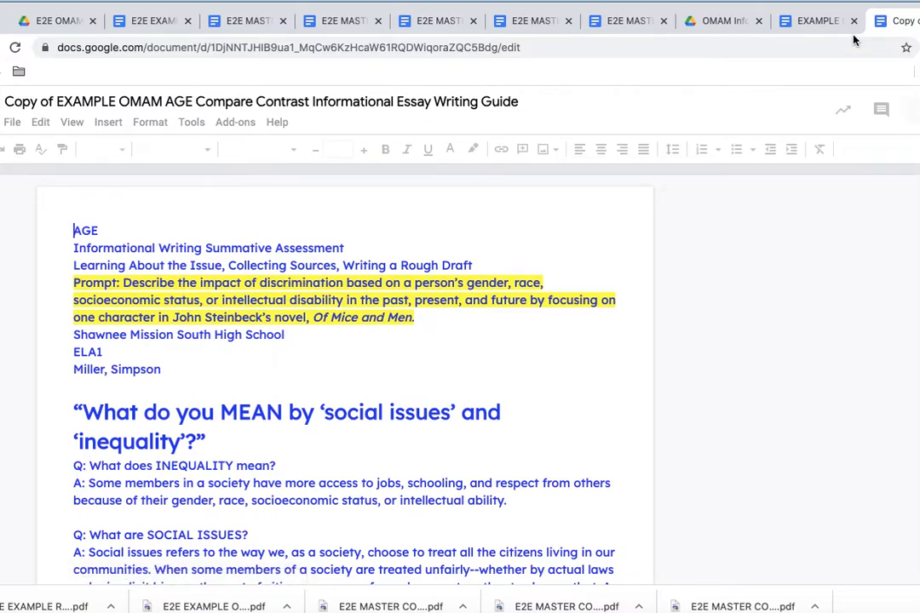
pyautogui.click(854, 20)
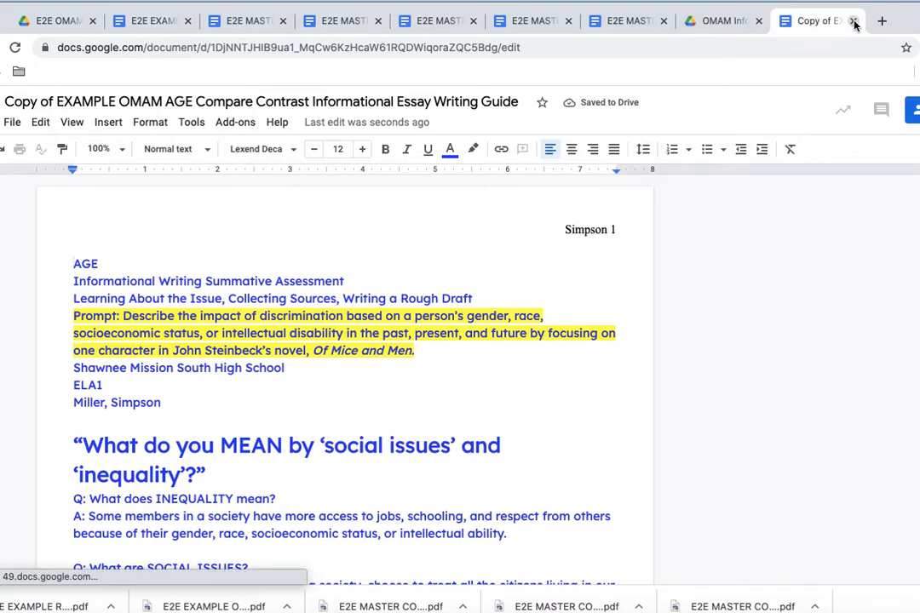
# Step: Delete the top heading block, the social issues question and the age discrimination and Quick Links text
pyautogui.moveTo(77, 264); pyautogui.dragTo(296, 403)
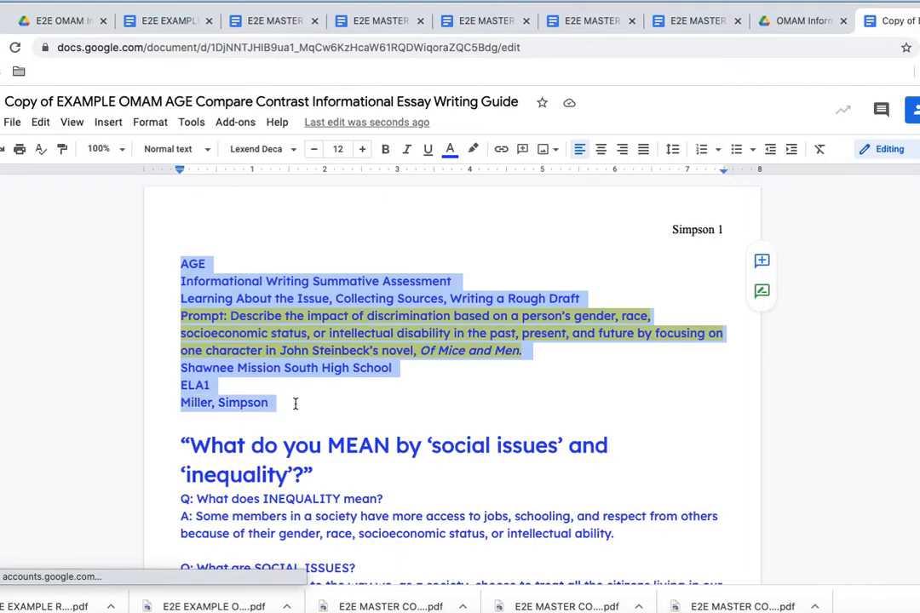
pyautogui.press('BackSpace')
pyautogui.moveTo(181, 264); pyautogui.dragTo(421, 517)
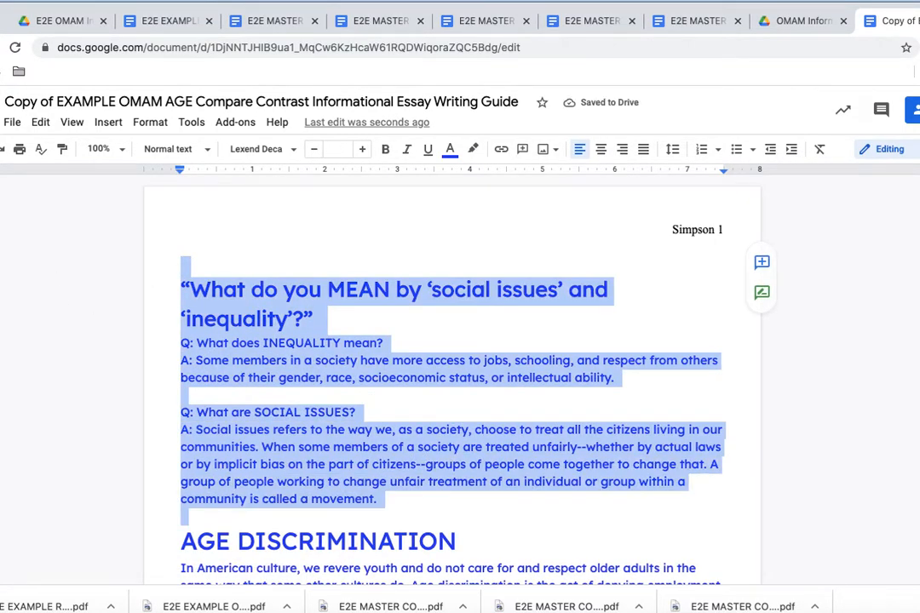
pyautogui.press('BackSpace')
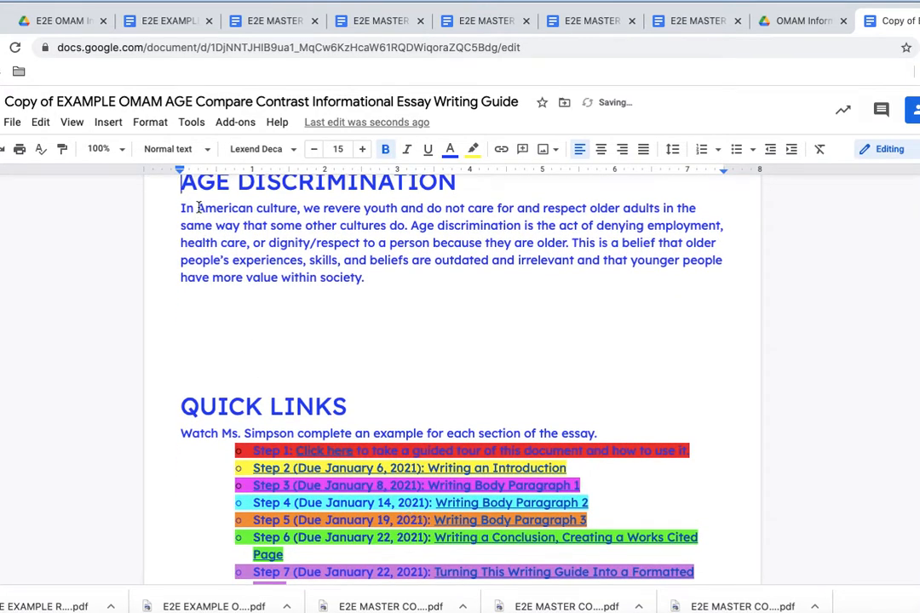
pyautogui.moveTo(180, 180); pyautogui.dragTo(358, 181)
pyautogui.moveTo(447, 336); pyautogui.dragTo(653, 574)
pyautogui.press('BackSpace')
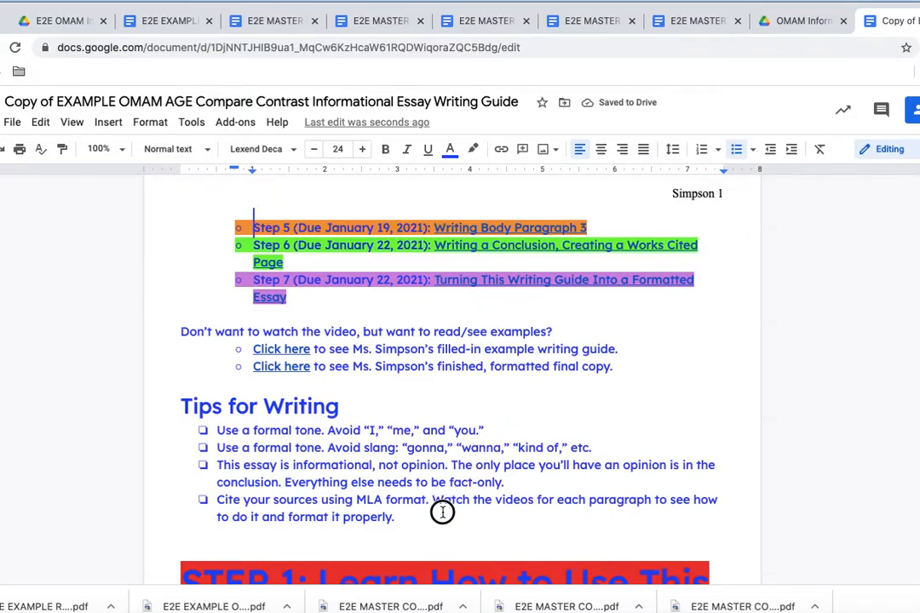
# Step: Delete the steps, examples, Tips for Writing, STEP 1 and 2 headings, and due-date resource instructions
pyautogui.click(406, 530)
pyautogui.moveTo(391, 518); pyautogui.dragTo(157, 188)
pyautogui.press('BackSpace')
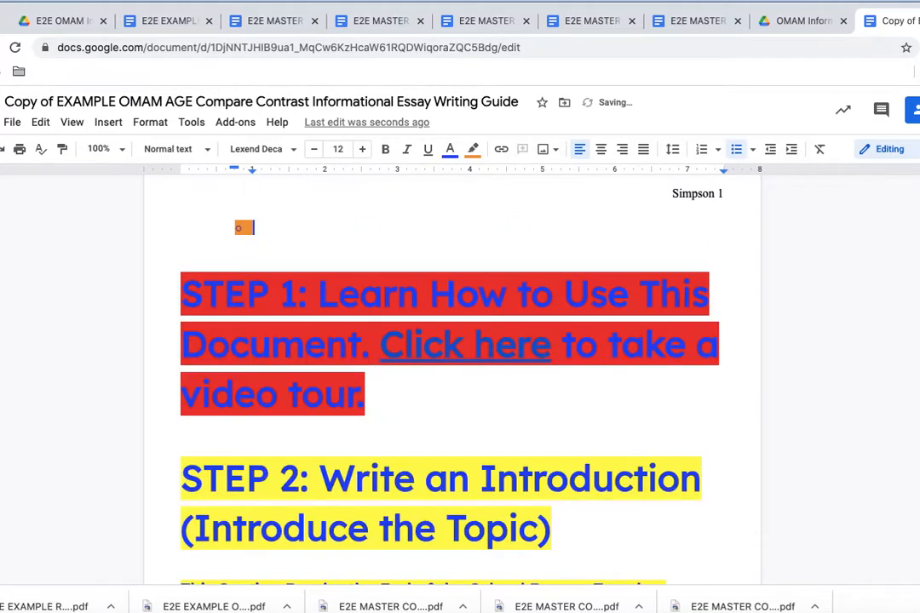
pyautogui.scroll(1, 172, 214)
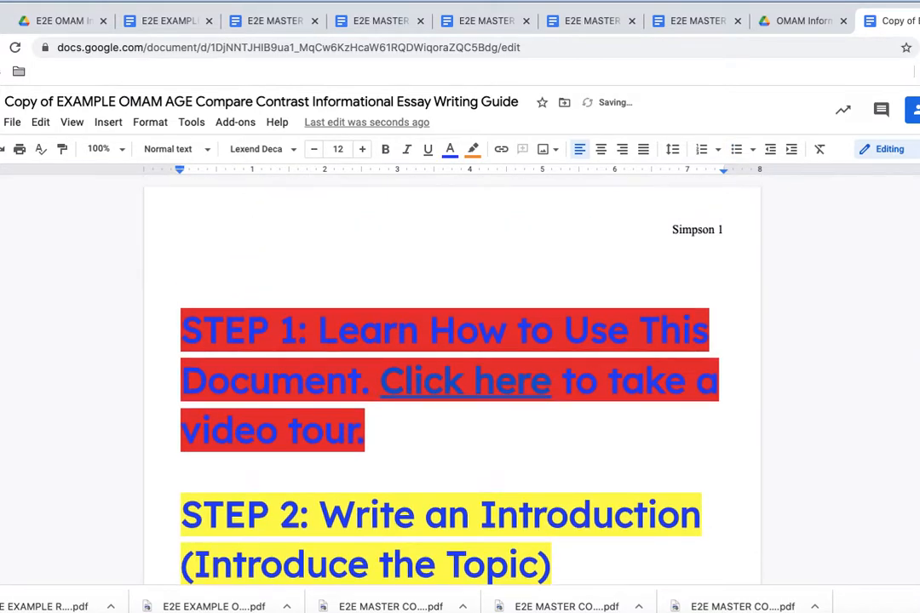
pyautogui.moveTo(187, 265); pyautogui.dragTo(578, 554)
pyautogui.press('BackSpace')
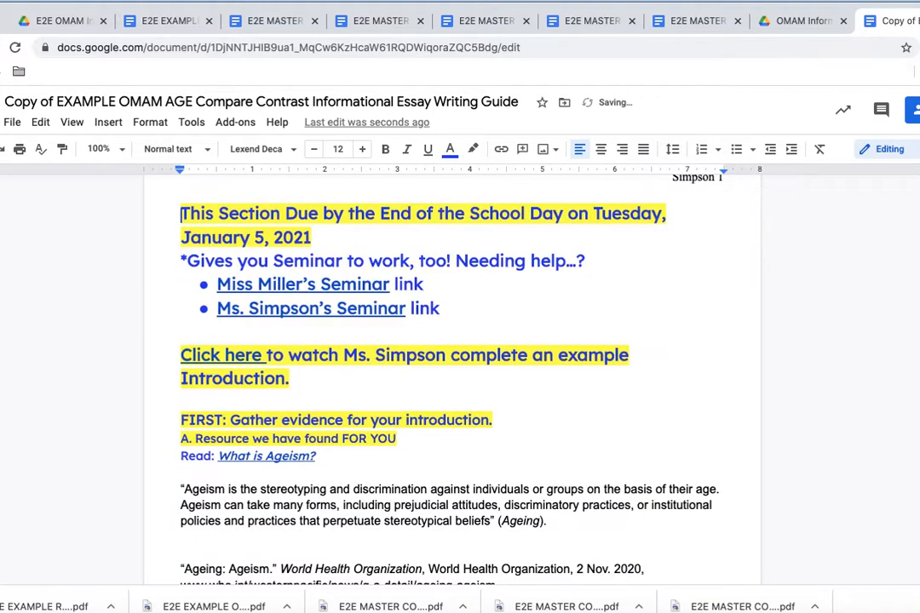
pyautogui.moveTo(181, 188); pyautogui.dragTo(495, 440)
pyautogui.press('BackSpace')
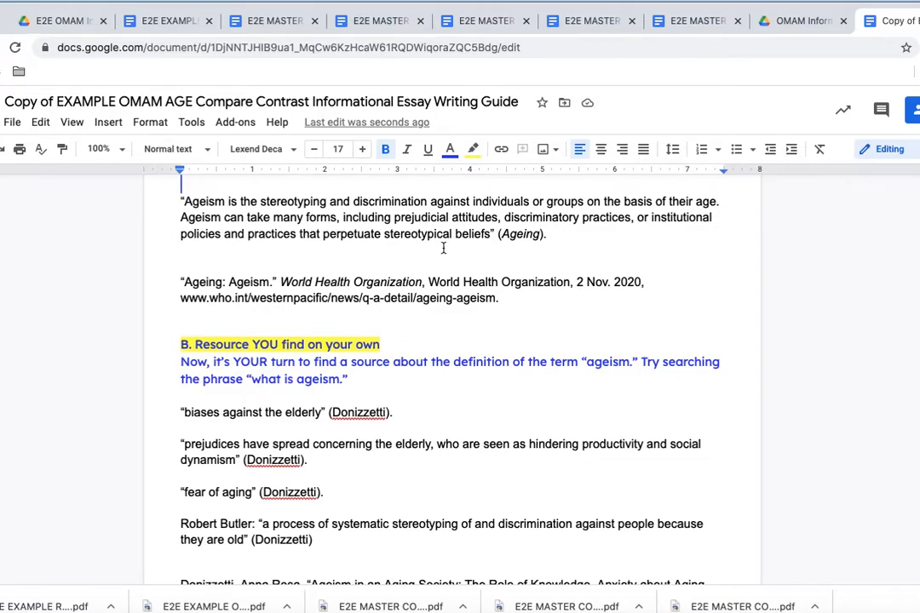
# Step: Delete the Ageism quote, citation and Donizzetti notes, SECOND prompt heading, and STEP 3 prompts
pyautogui.moveTo(181, 201); pyautogui.dragTo(501, 254)
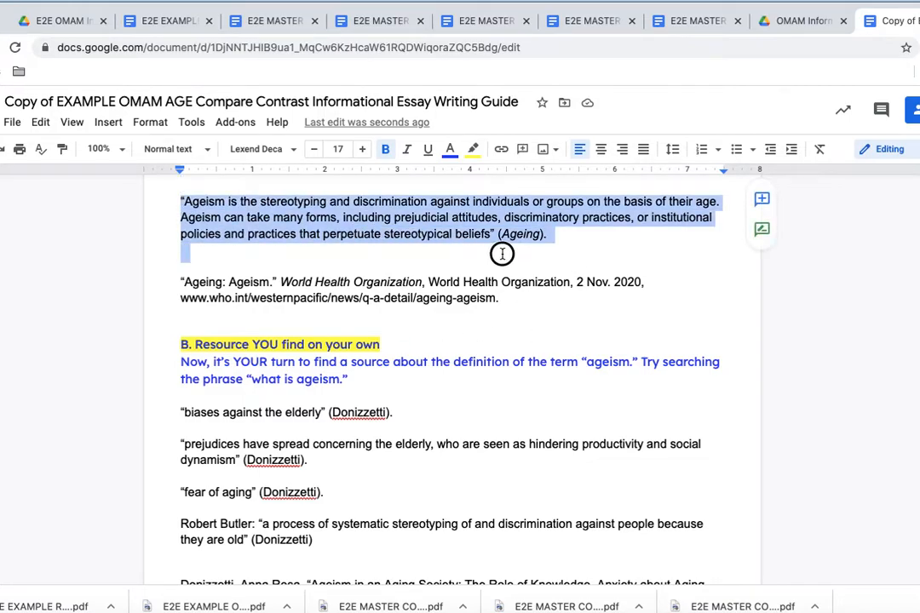
pyautogui.press('BackSpace')
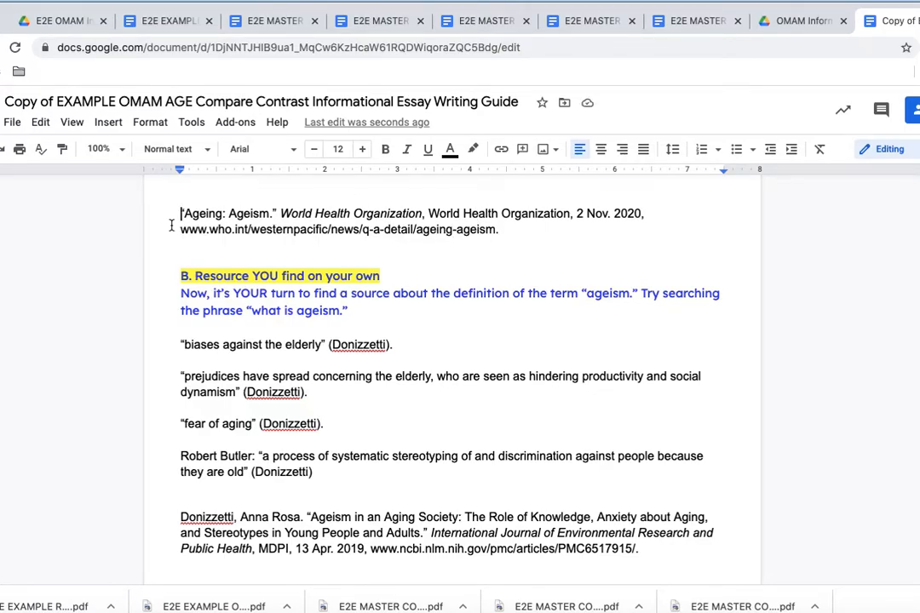
pyautogui.moveTo(179, 215); pyautogui.dragTo(696, 550)
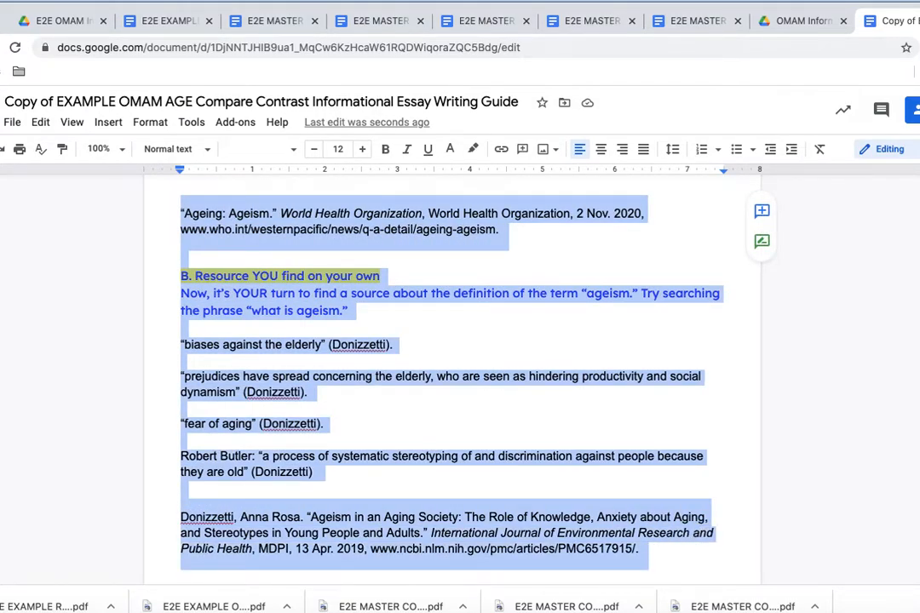
pyautogui.press('BackSpace')
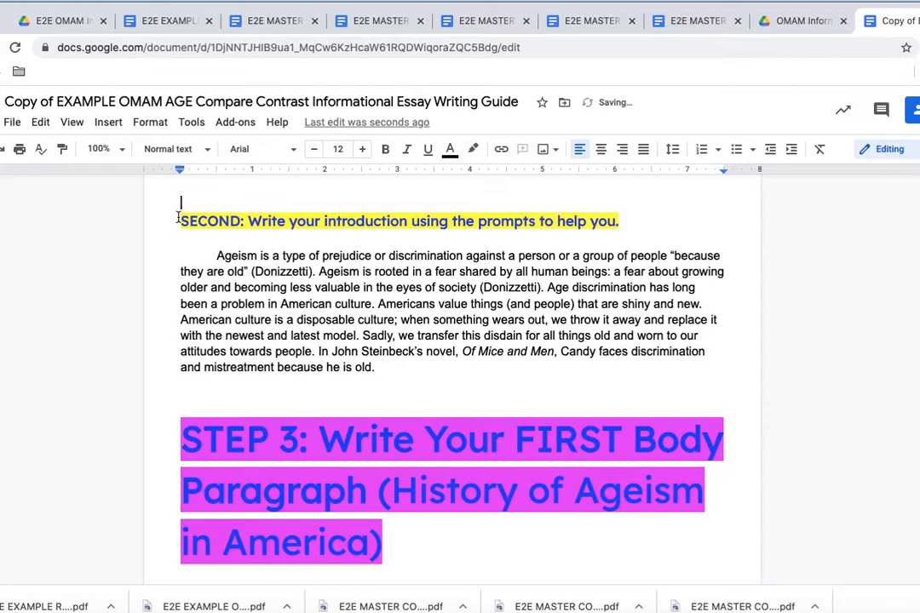
pyautogui.moveTo(179, 218); pyautogui.dragTo(619, 223)
pyautogui.press('BackSpace')
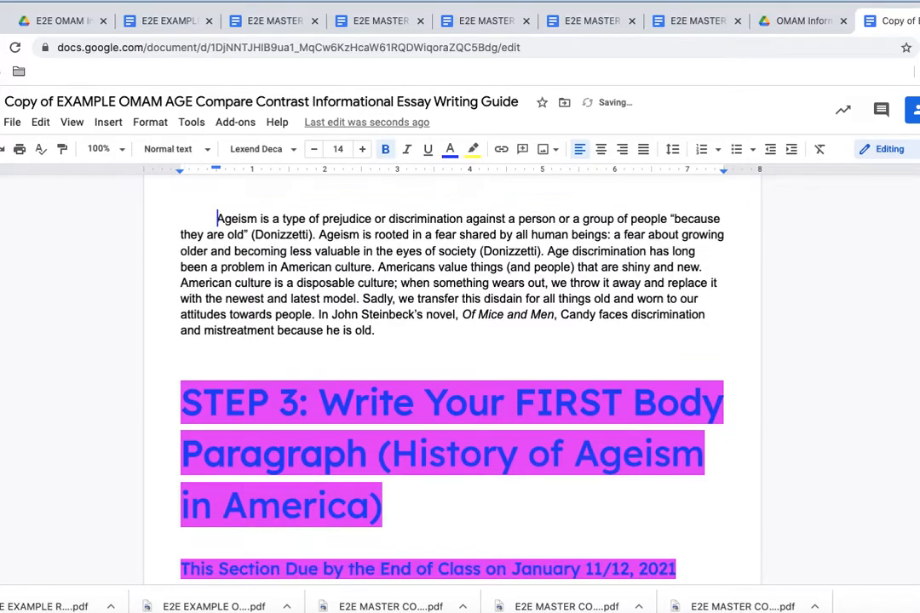
pyautogui.scroll(1, 452, 383)
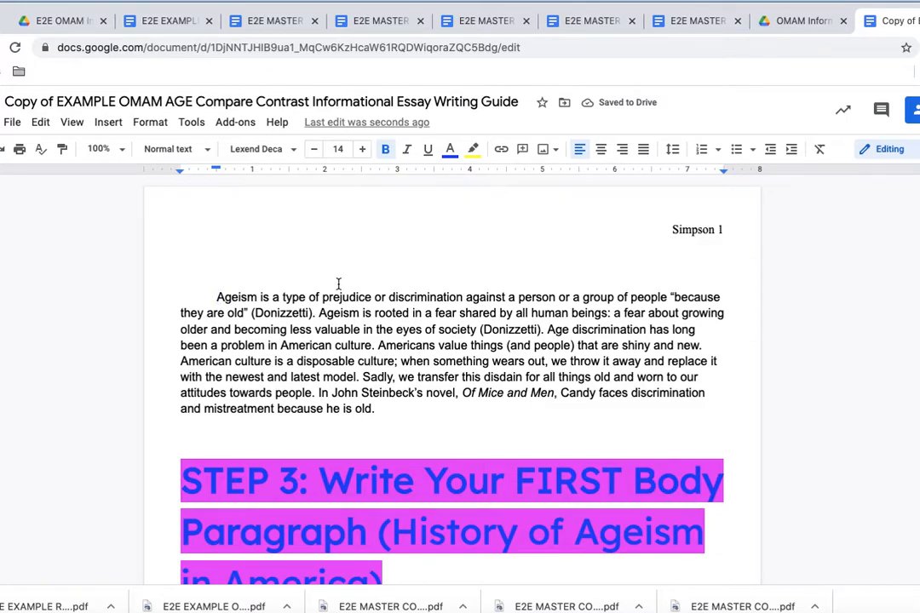
pyautogui.scroll(-2, 338, 283)
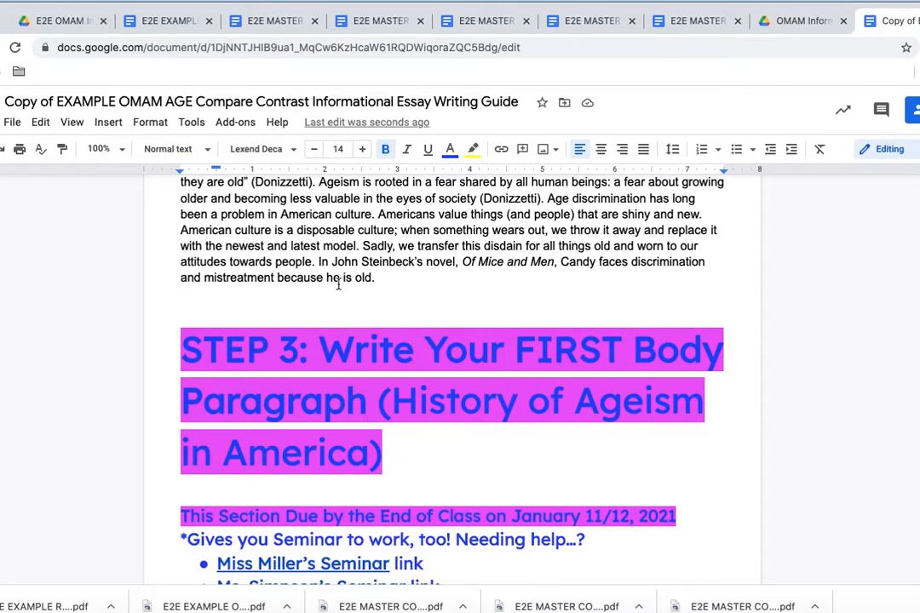
pyautogui.scroll(-1, 338, 283)
pyautogui.moveTo(183, 256); pyautogui.dragTo(691, 511)
pyautogui.press('BackSpace')
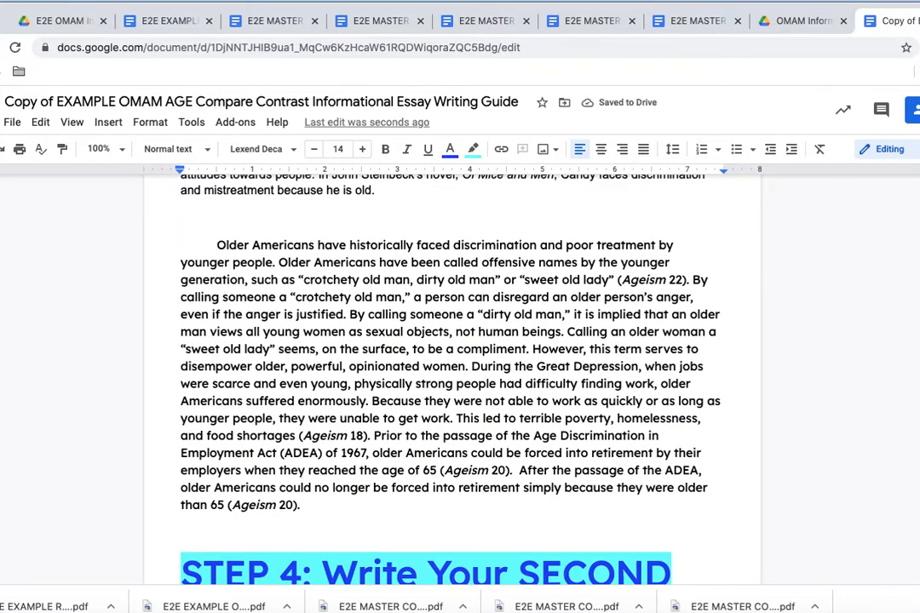
# Step: Remove the blank line so the Older Americans paragraph joins the previous one
pyautogui.scroll(3, 451, 358)
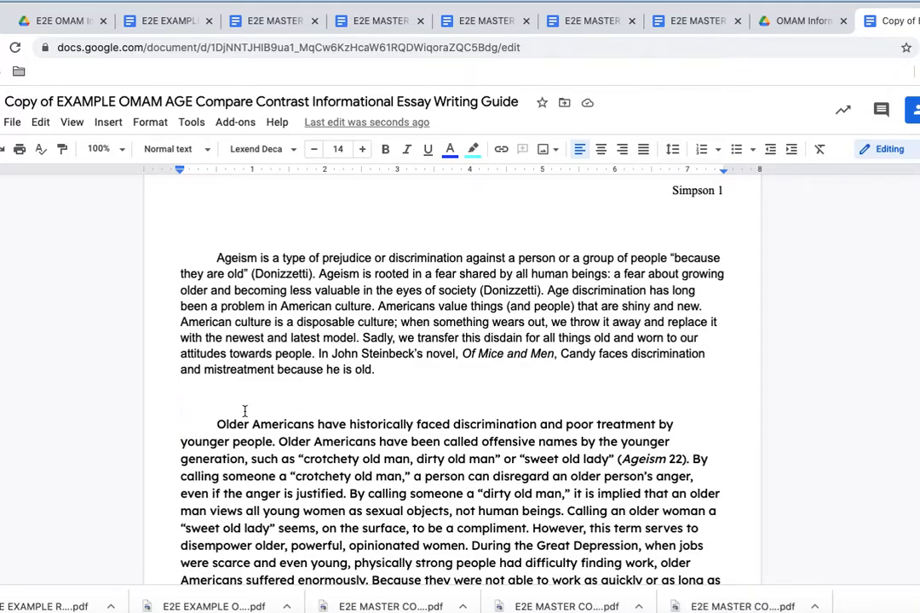
pyautogui.click(181, 426)
pyautogui.click(241, 409)
pyautogui.press('BackSpace')
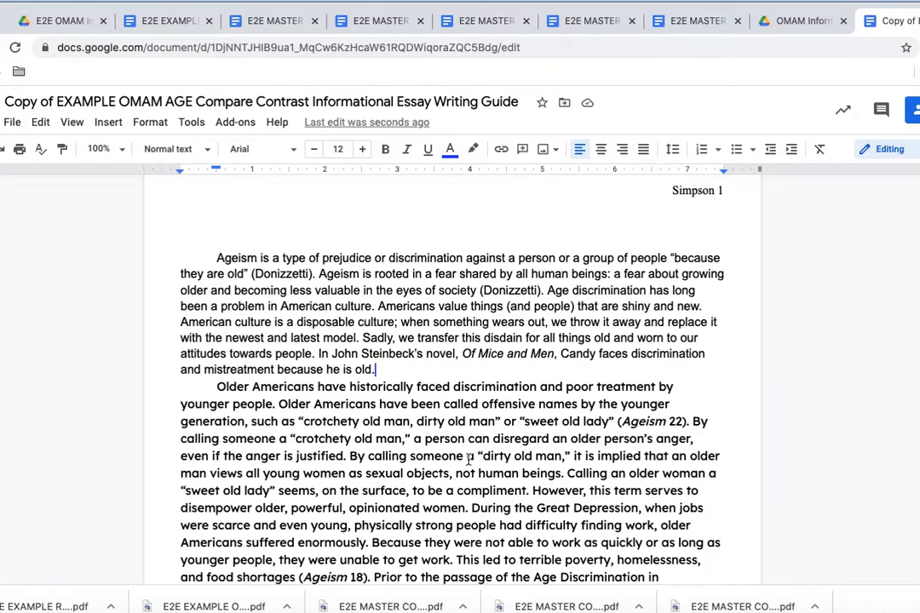
# Step: Delete the STEP 4 heading and prompts and the blank line before the While paragraph
pyautogui.scroll(-4, 469, 460)
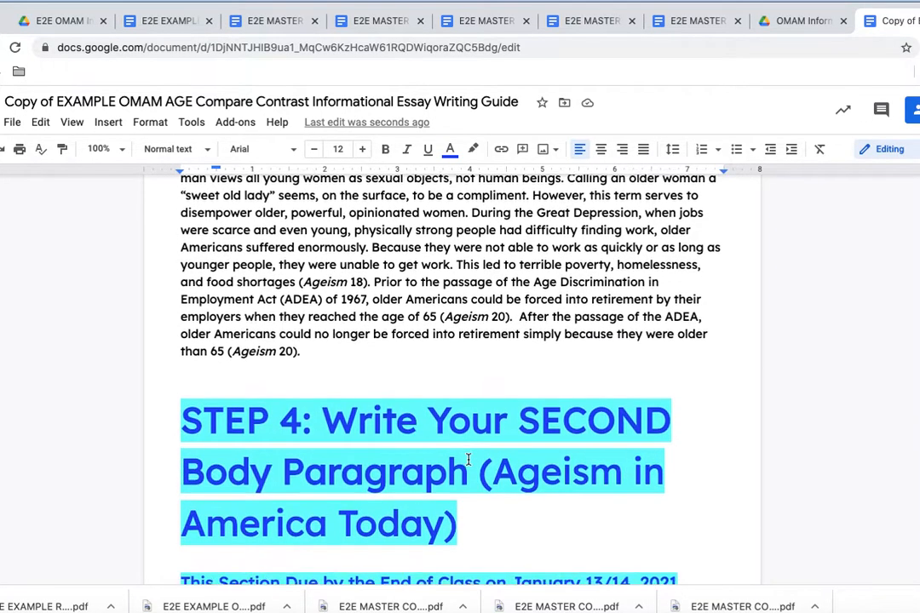
pyautogui.moveTo(186, 380); pyautogui.dragTo(646, 248)
pyautogui.press('BackSpace')
pyautogui.scroll(1, 452, 324)
pyautogui.press('BackSpace')
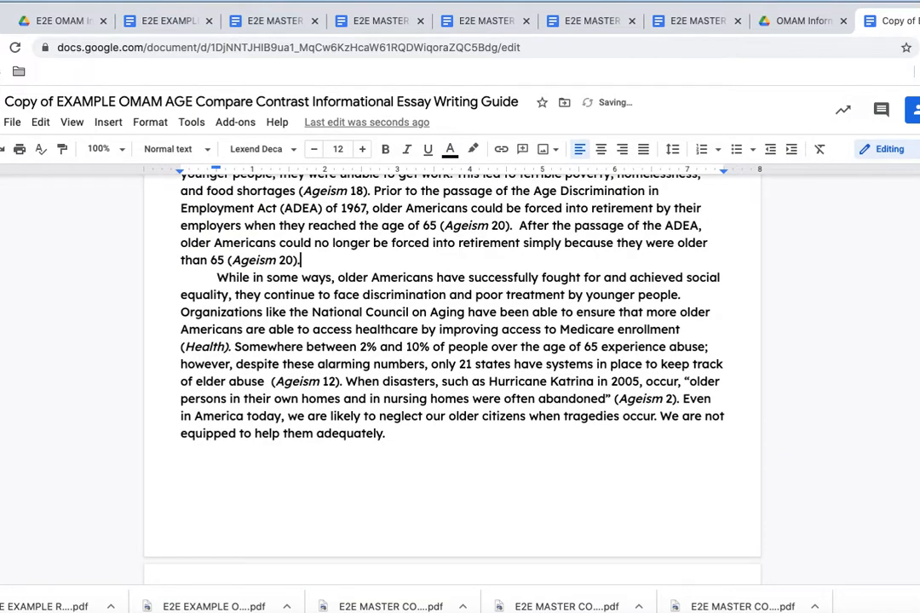
pyautogui.scroll(-5, 451, 341)
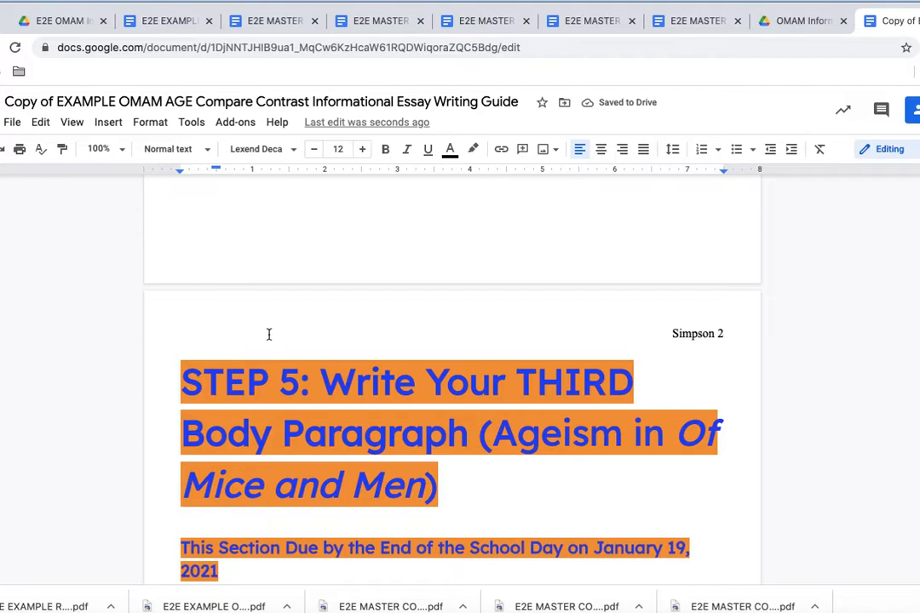
# Step: Delete the STEP 5 heading through the SECOND prompt and indent the Steinbeck paragraph's first line
pyautogui.moveTo(173, 374); pyautogui.dragTo(690, 230)
pyautogui.scroll(-4, 495, 501)
pyautogui.press('BackSpace')
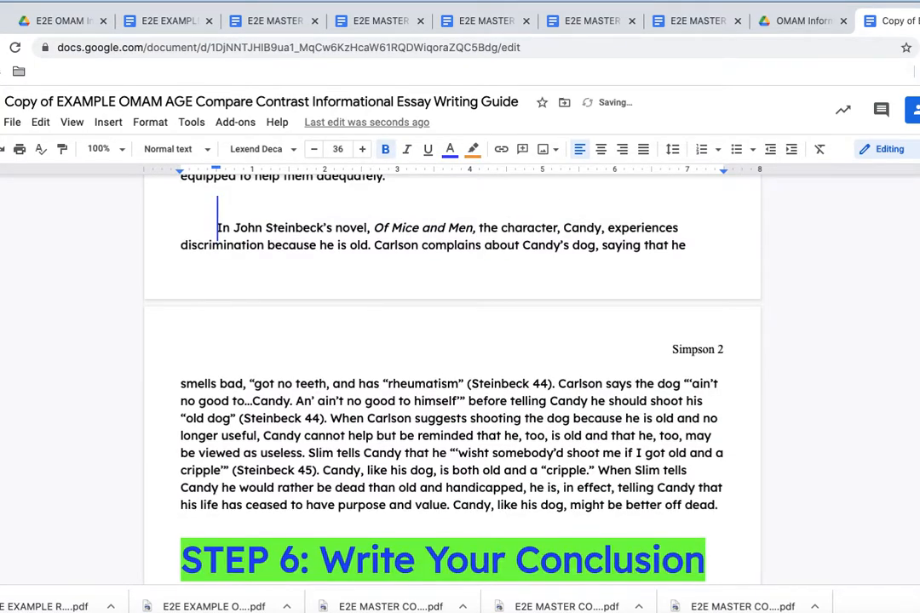
pyautogui.press('BackSpace')
pyautogui.press('BackSpace')
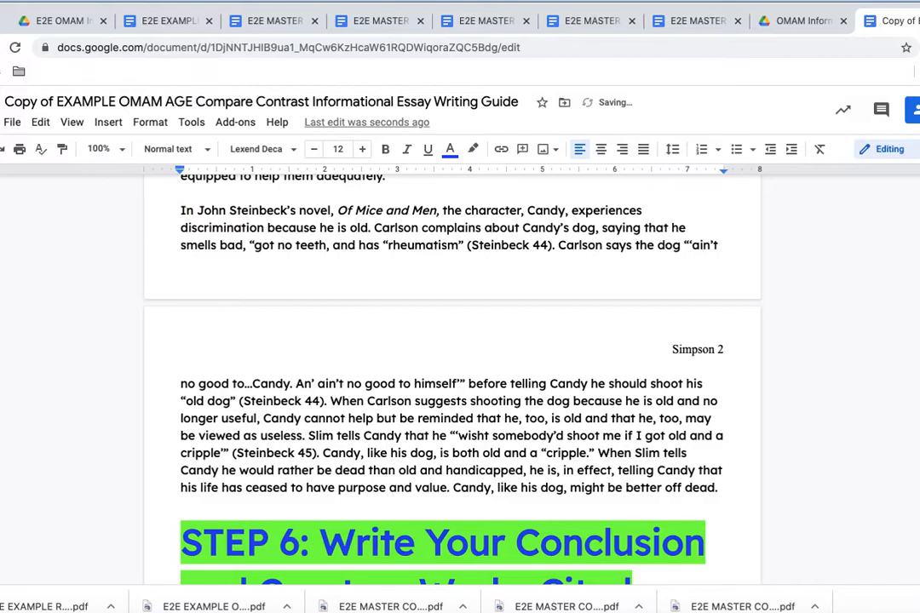
pyautogui.press('BackSpace')
pyautogui.scroll(3, 452, 341)
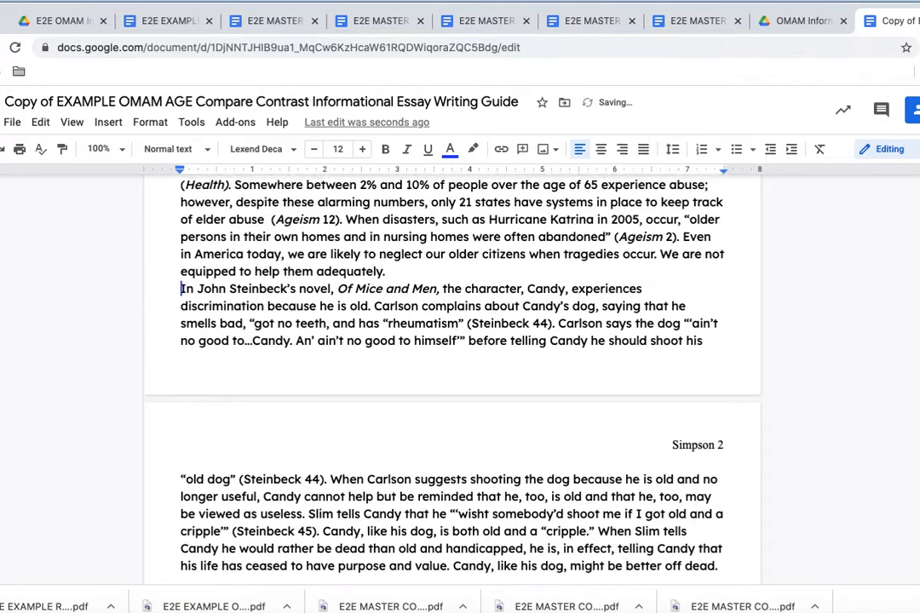
pyautogui.press('Tab')
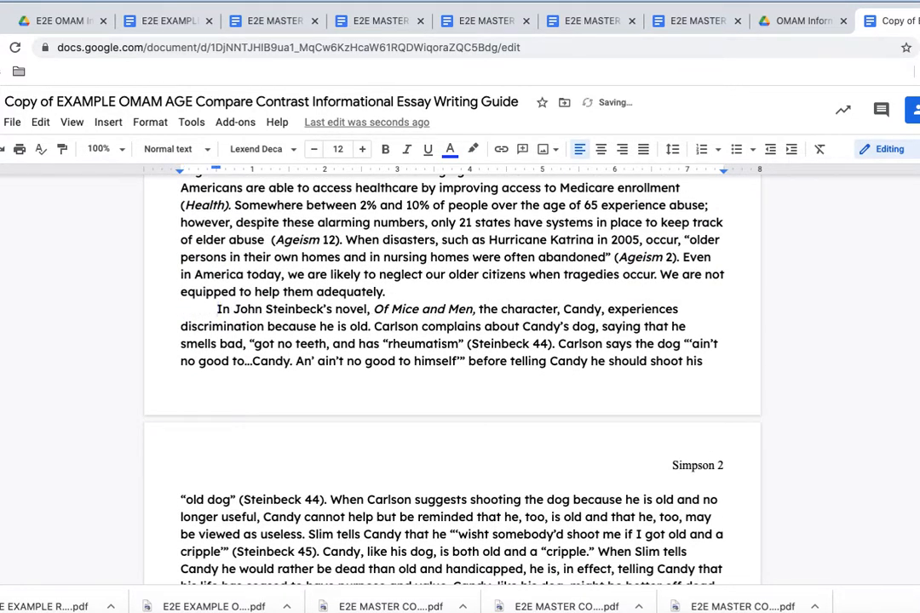
# Step: Delete the STEP 6 heading and conclusion prompt, joining the conclusion to the preceding paragraph
pyautogui.scroll(-4, 451, 340)
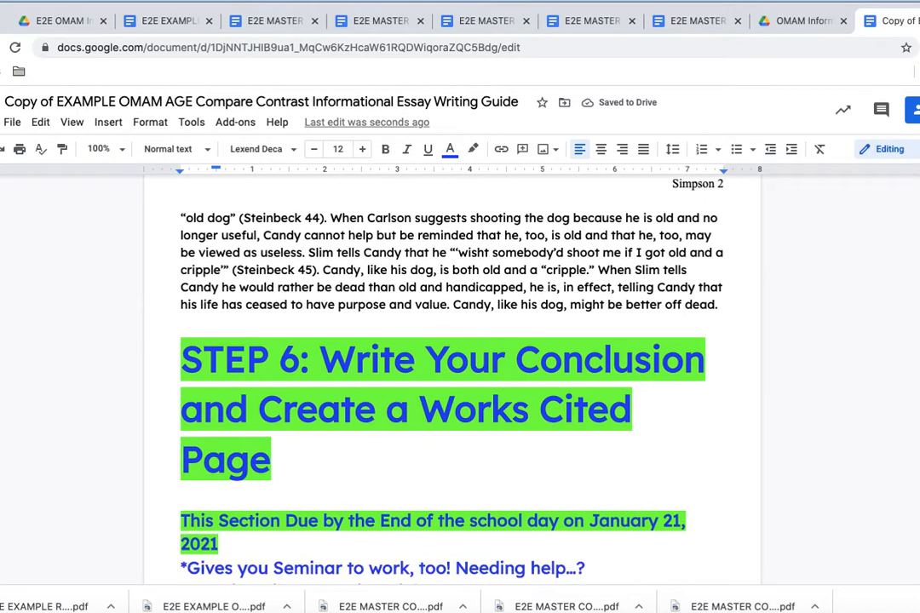
pyautogui.moveTo(204, 285); pyautogui.dragTo(538, 427)
pyautogui.press('BackSpace')
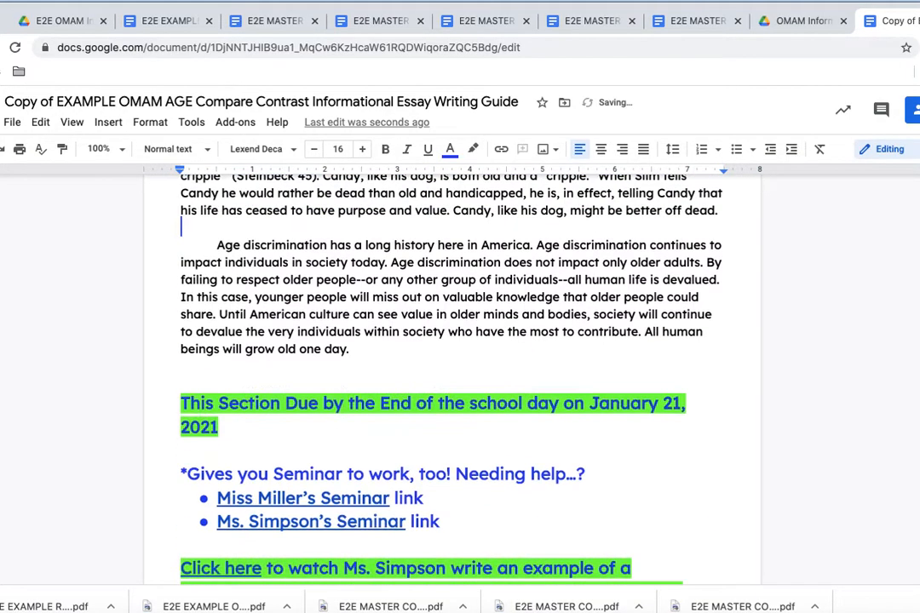
pyautogui.press('BackSpace')
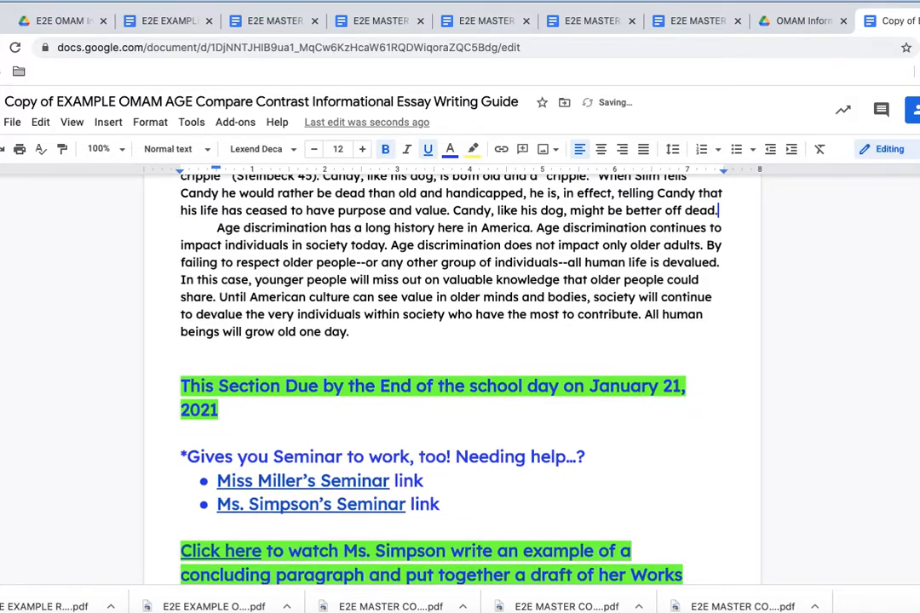
# Step: Delete the due-date, seminar and Works Cited prompt instructions
pyautogui.scroll(-2, 309, 398)
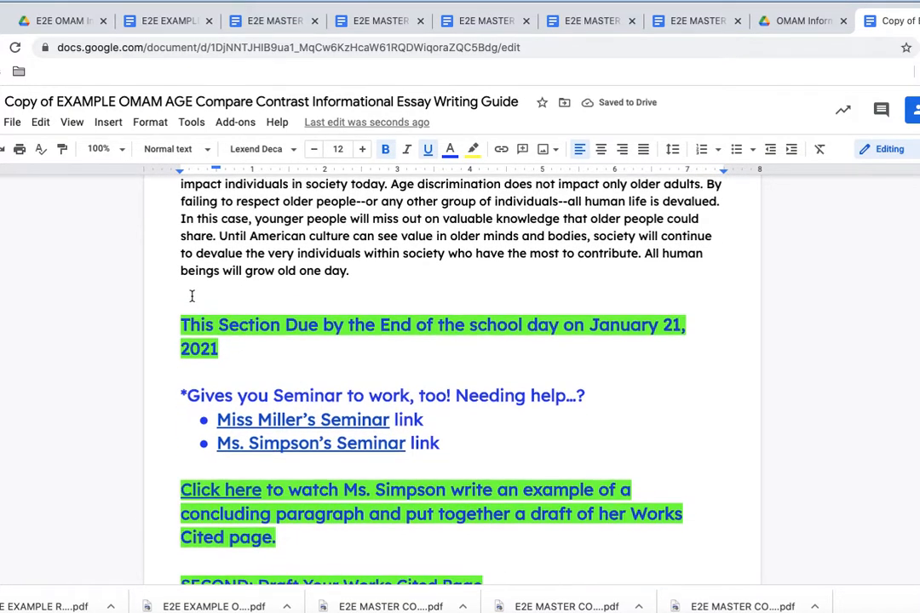
pyautogui.moveTo(192, 296); pyautogui.dragTo(480, 489)
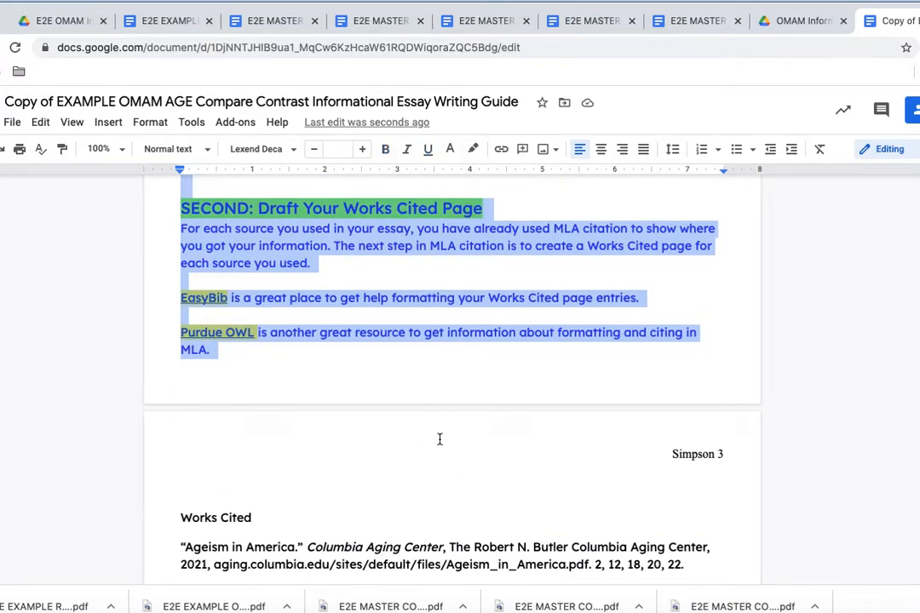
pyautogui.press('BackSpace')
# Step: Delete the Step 7 instructions through the congratulations line and clear the leftover bold empty line
pyautogui.scroll(-2, 397, 394)
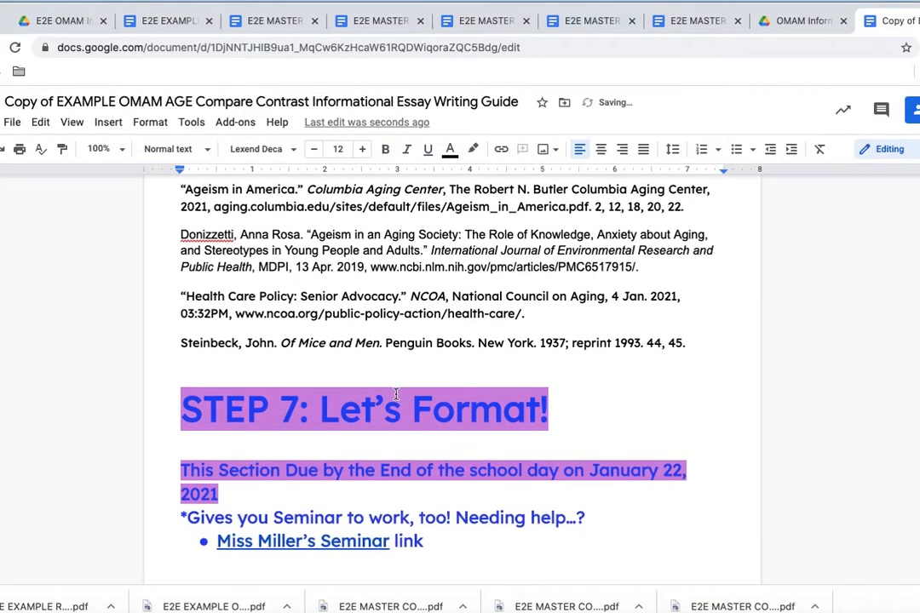
pyautogui.scroll(3, 396, 393)
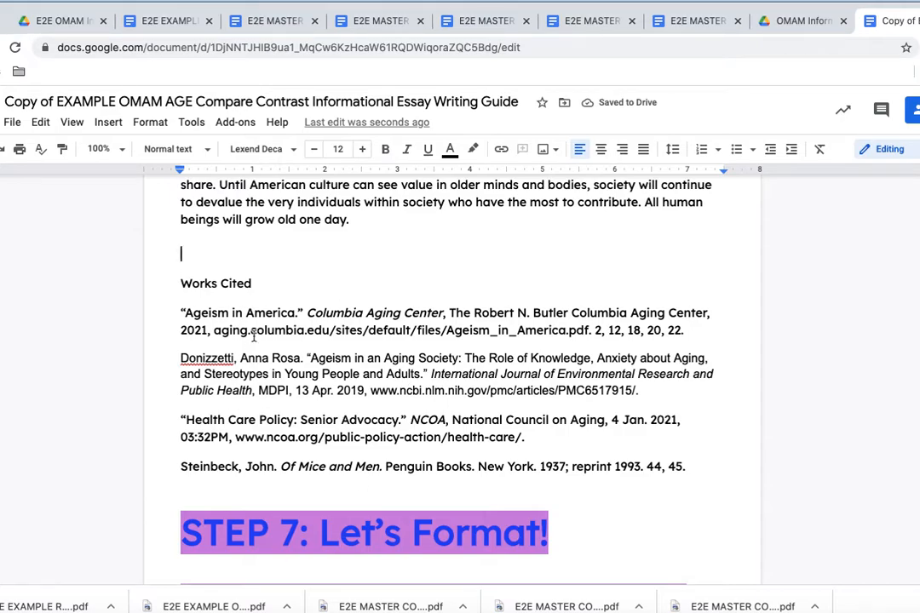
pyautogui.scroll(-3, 292, 352)
pyautogui.moveTo(182, 362); pyautogui.dragTo(510, 610)
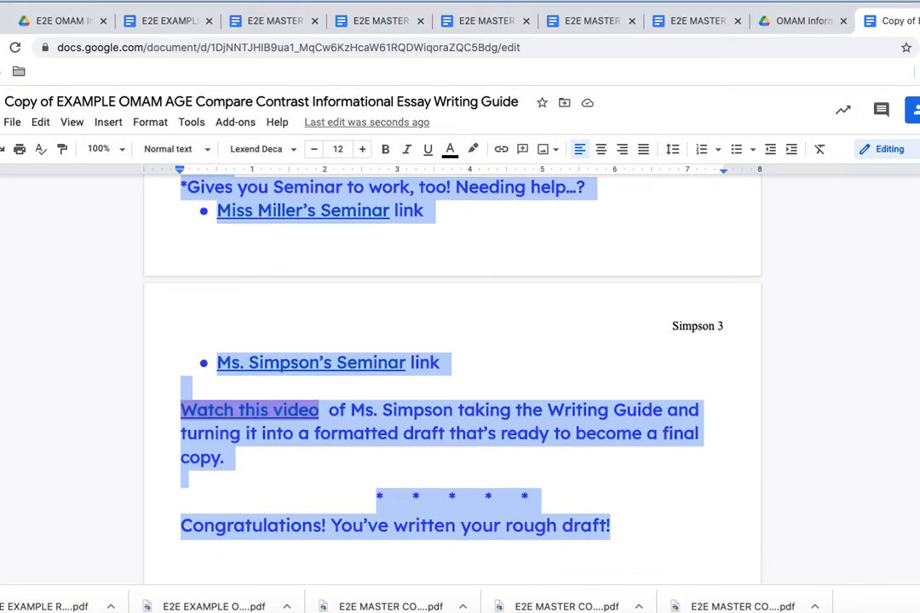
pyautogui.press('BackSpace')
pyautogui.press('BackSpace')
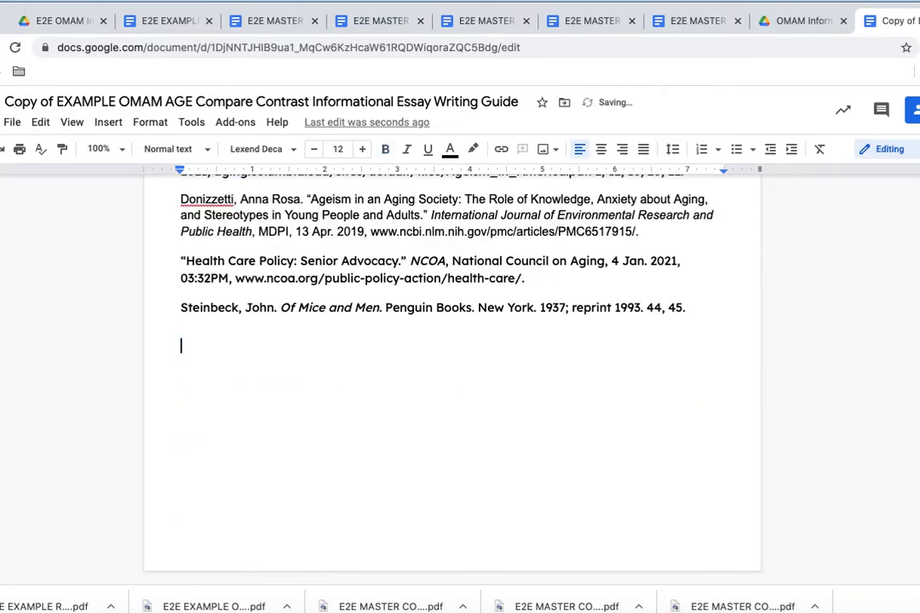
pyautogui.press('BackSpace')
pyautogui.scroll(5, 487, 409)
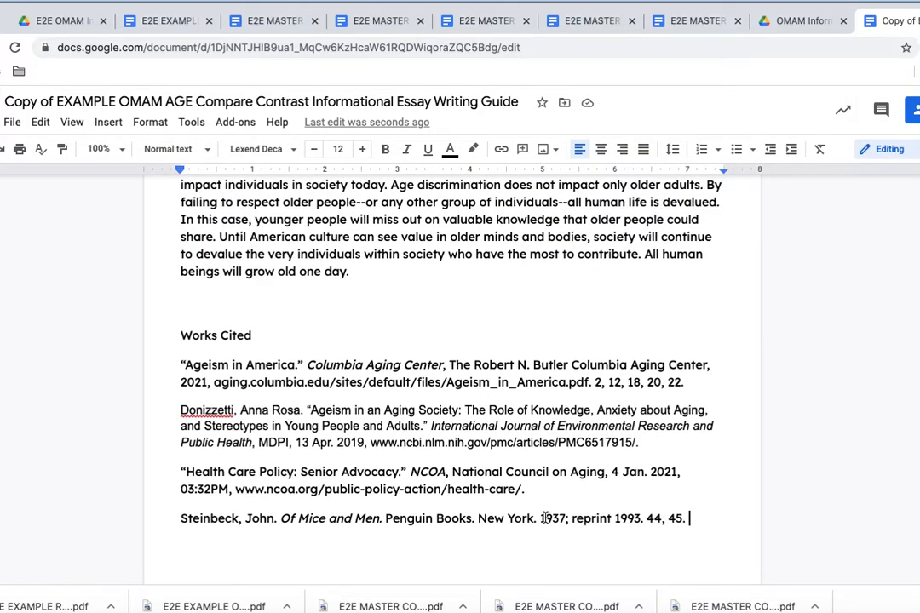
pyautogui.hotkey('ctrl', 'Home')
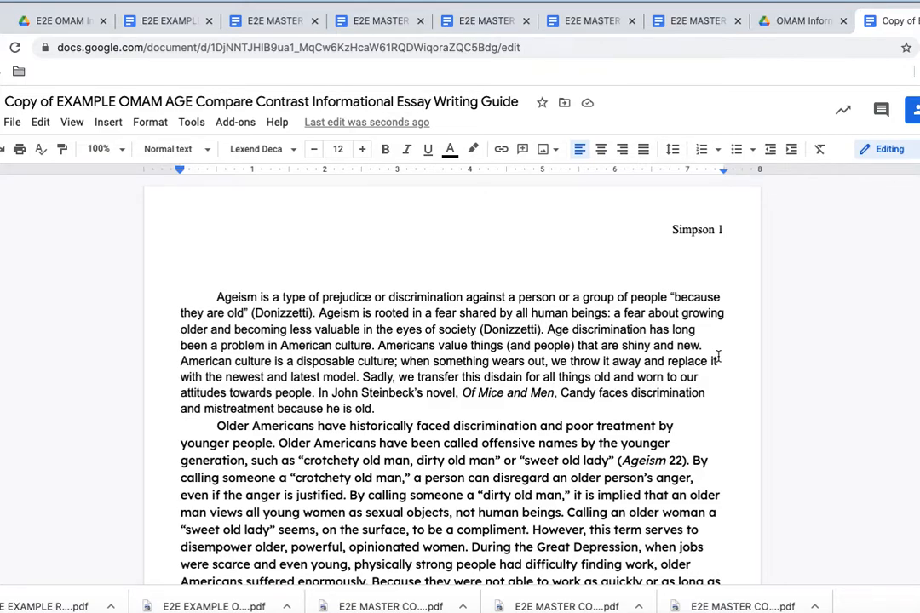
# Step: Set the top, bottom, left and right page margins to 1 inch in Page setup
pyautogui.click(15, 123)
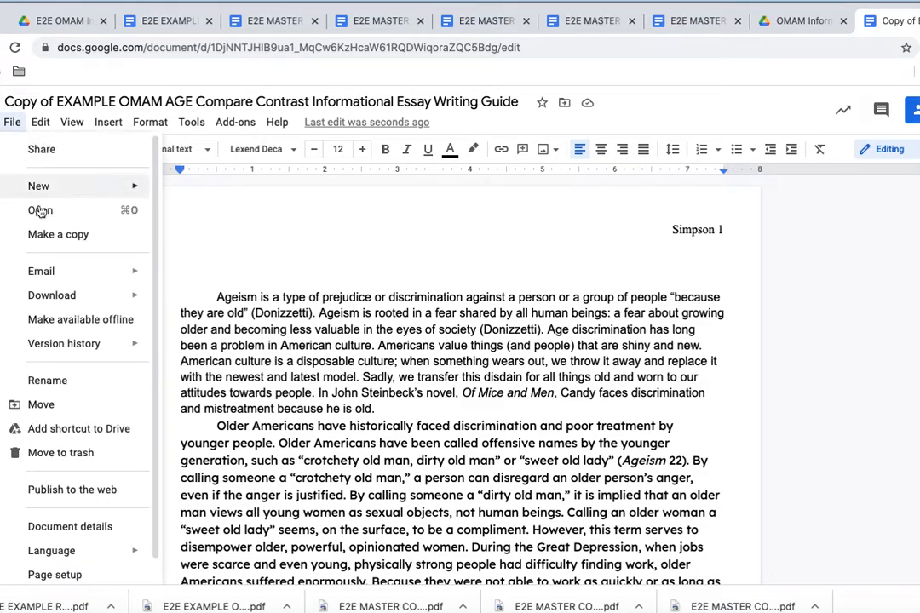
pyautogui.scroll(-1, 53, 385)
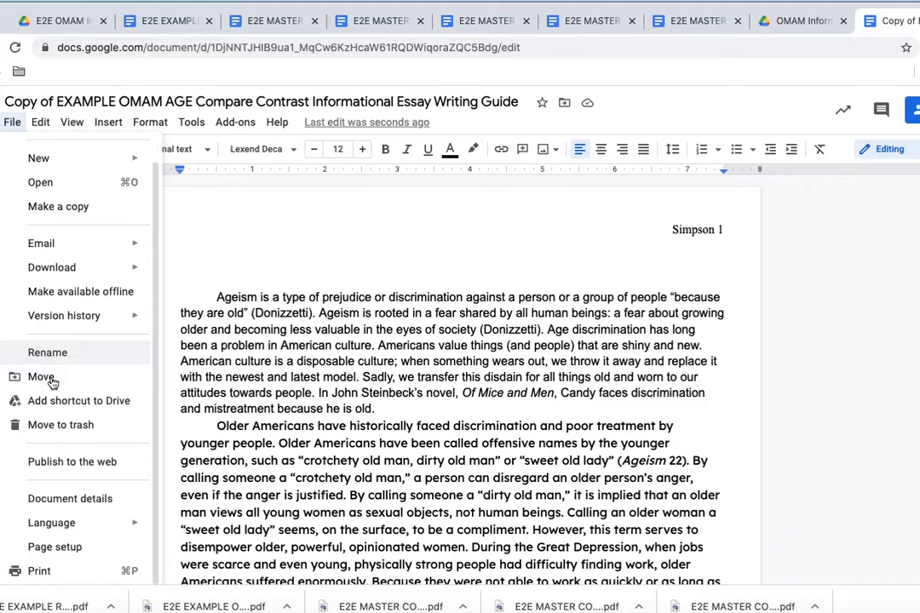
pyautogui.click(71, 554)
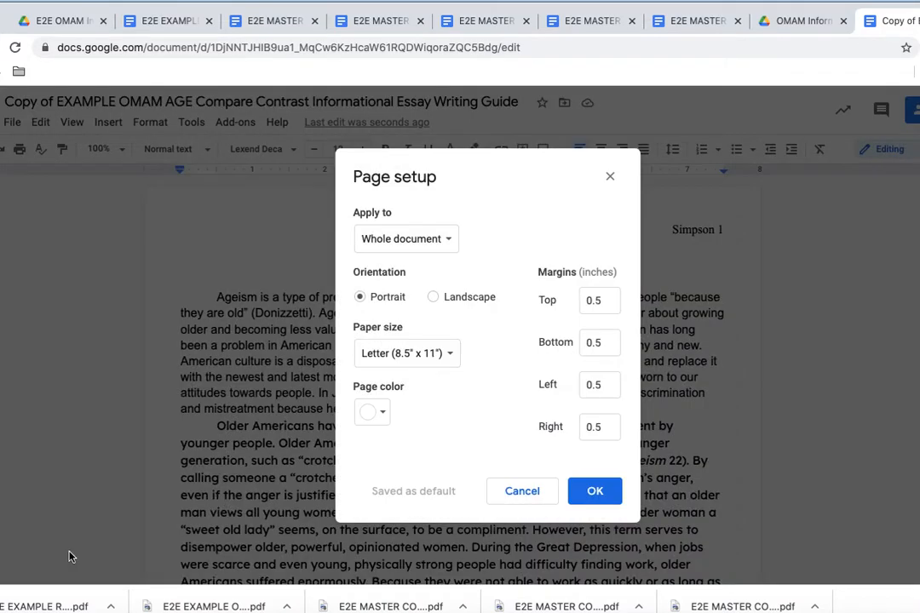
pyautogui.click(600, 300)
pyautogui.write('1')
pyautogui.click(605, 345)
pyautogui.write('1')
pyautogui.press('Tab')
pyautogui.write('1')
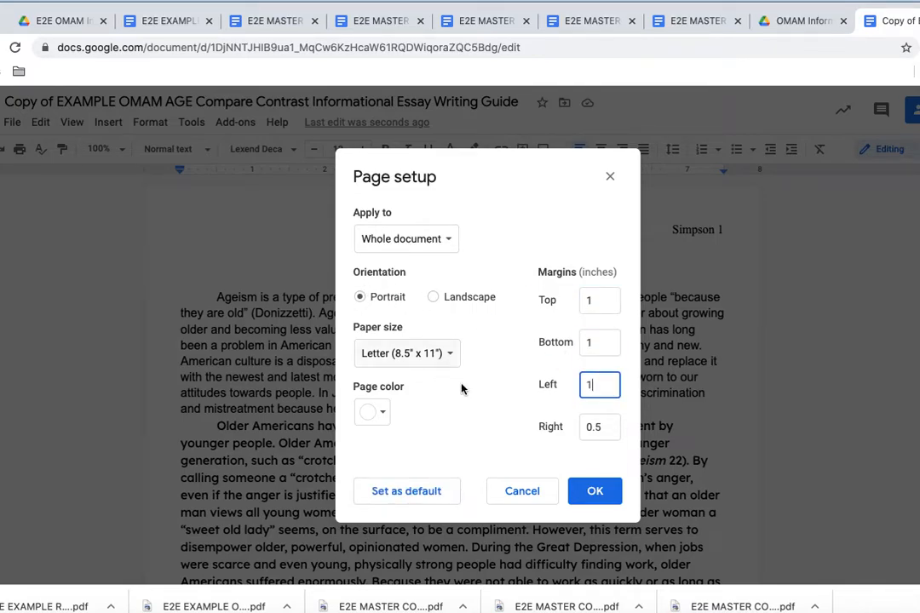
pyautogui.click(607, 427)
pyautogui.write('1')
pyautogui.click(595, 494)
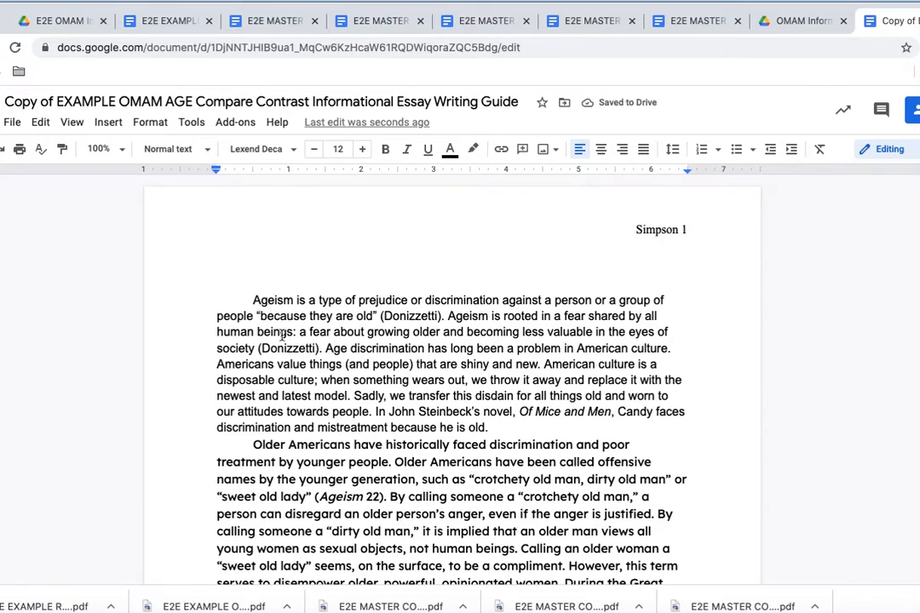
# Step: Select all the document text and set it to 12 pt Times New Roman
pyautogui.click(221, 305)
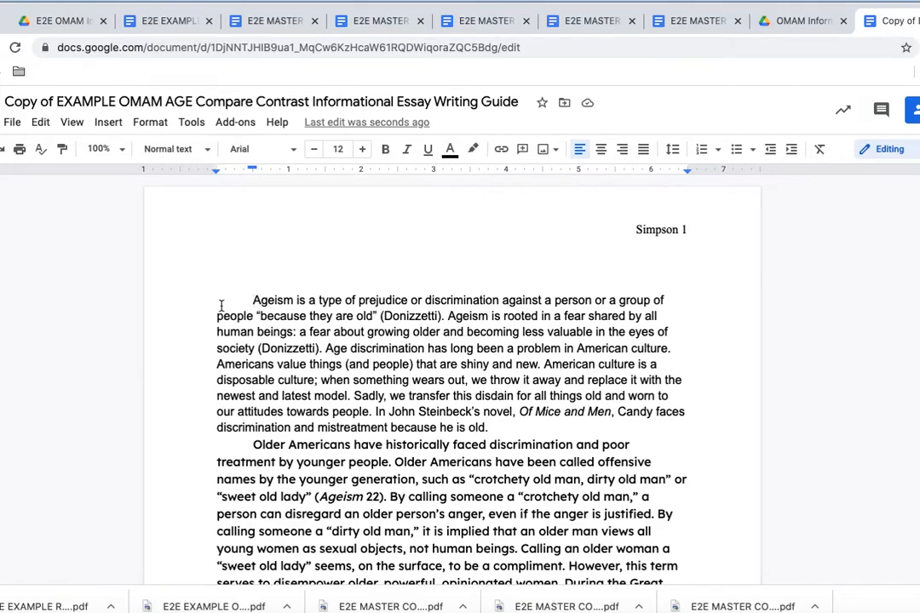
pyautogui.hotkey('ctrl', 'a')
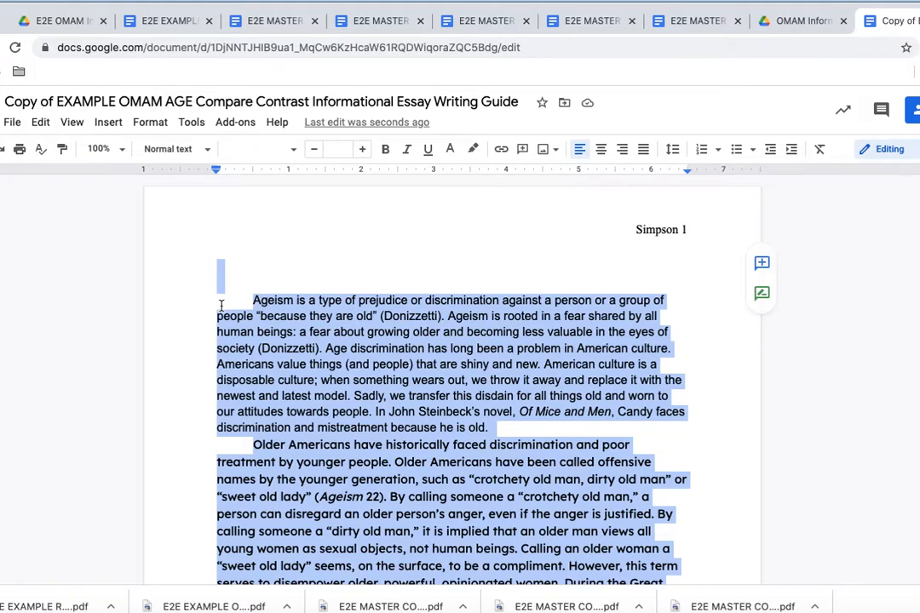
pyautogui.click(362, 151)
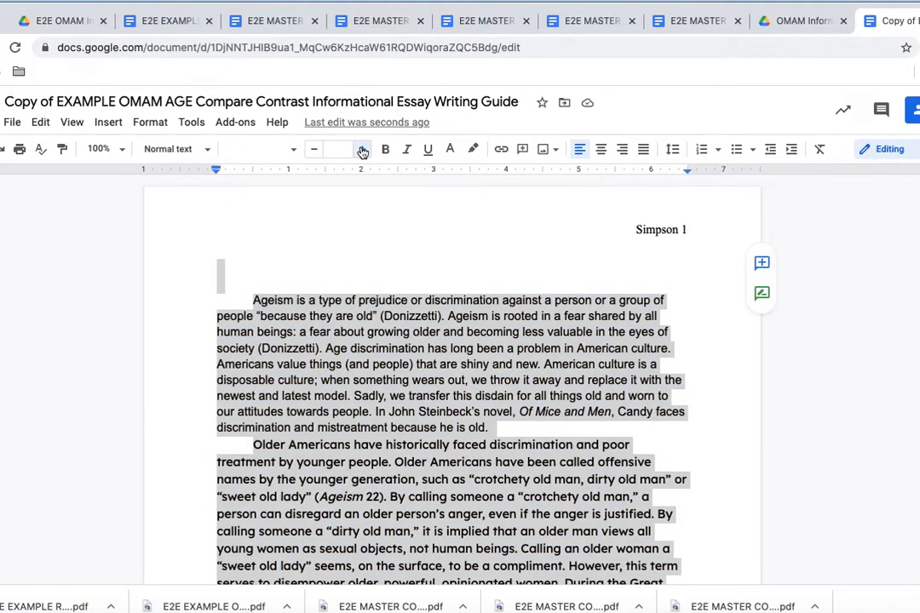
pyautogui.click(340, 150)
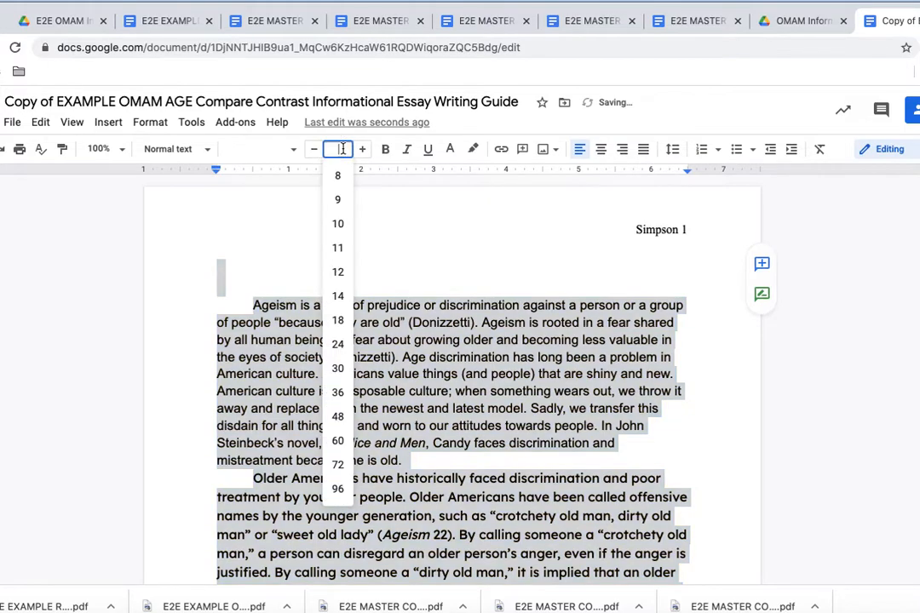
pyautogui.click(340, 272)
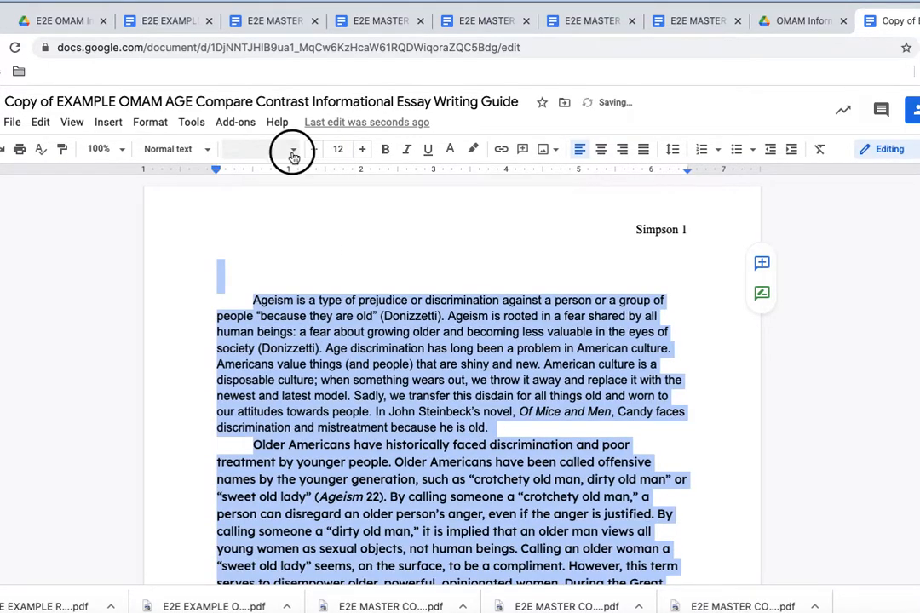
pyautogui.click(293, 154)
pyautogui.click(303, 243)
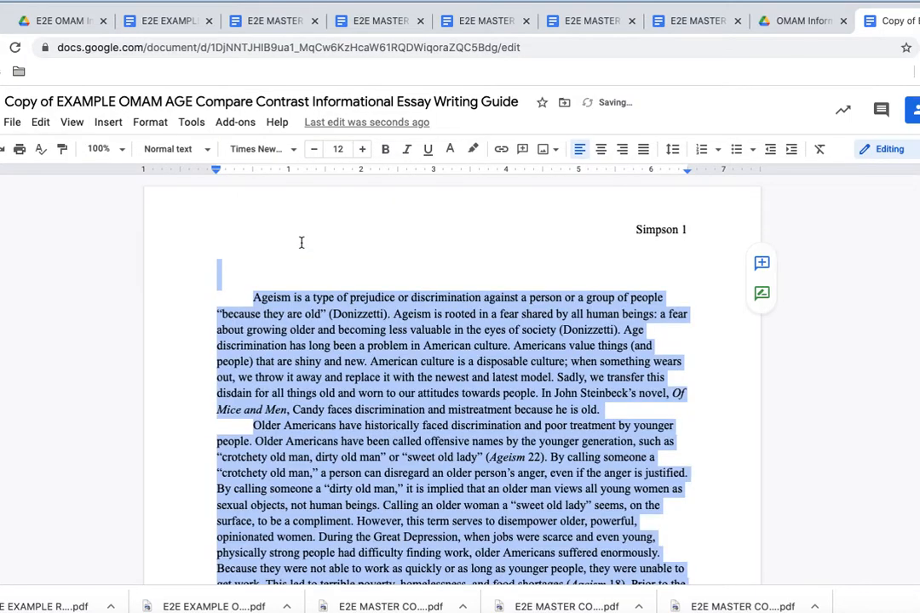
pyautogui.scroll(-7, 406, 486)
pyautogui.scroll(-6, 406, 486)
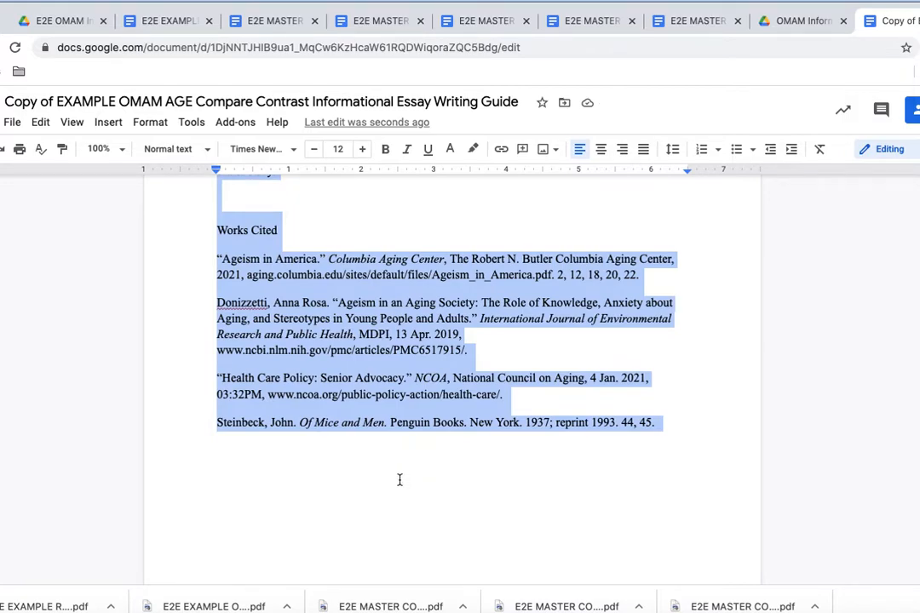
# Step: Push the Works Cited heading onto the next page with two blank lines above it
pyautogui.click(220, 227)
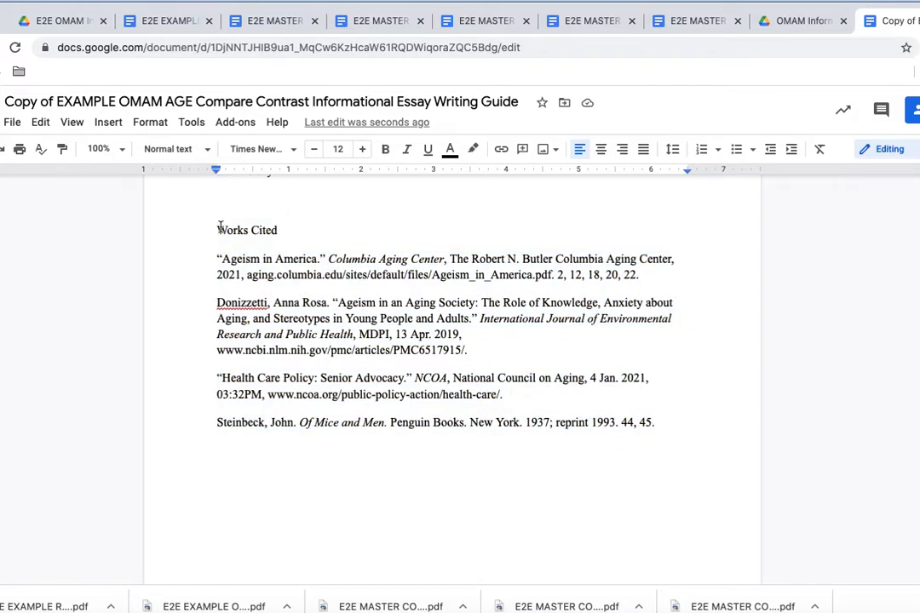
pyautogui.press('Return')
pyautogui.press('Return')
pyautogui.press('Return')
pyautogui.press('Return')
pyautogui.press('Return')
pyautogui.press('Return')
pyautogui.press('Return')
pyautogui.press('Return')
pyautogui.press('Return')
pyautogui.press('Return')
pyautogui.press('Return')
pyautogui.press('Return')
pyautogui.press('Return')
pyautogui.press('Return')
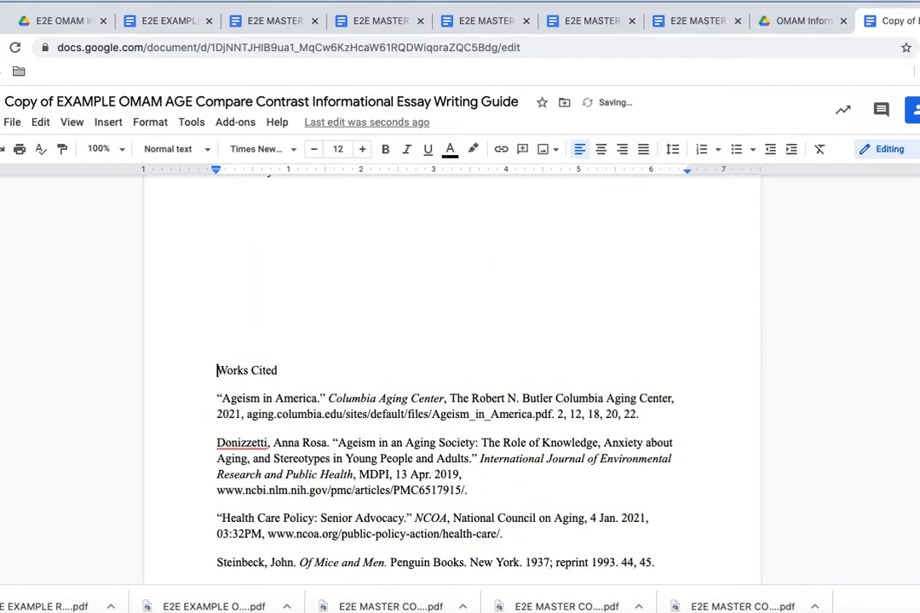
pyautogui.press('Return')
pyautogui.press('Return')
pyautogui.press('Return')
pyautogui.press('Return')
pyautogui.press('Return')
pyautogui.press('Return')
pyautogui.press('Return')
pyautogui.press('Return')
pyautogui.press('Return')
pyautogui.press('Return')
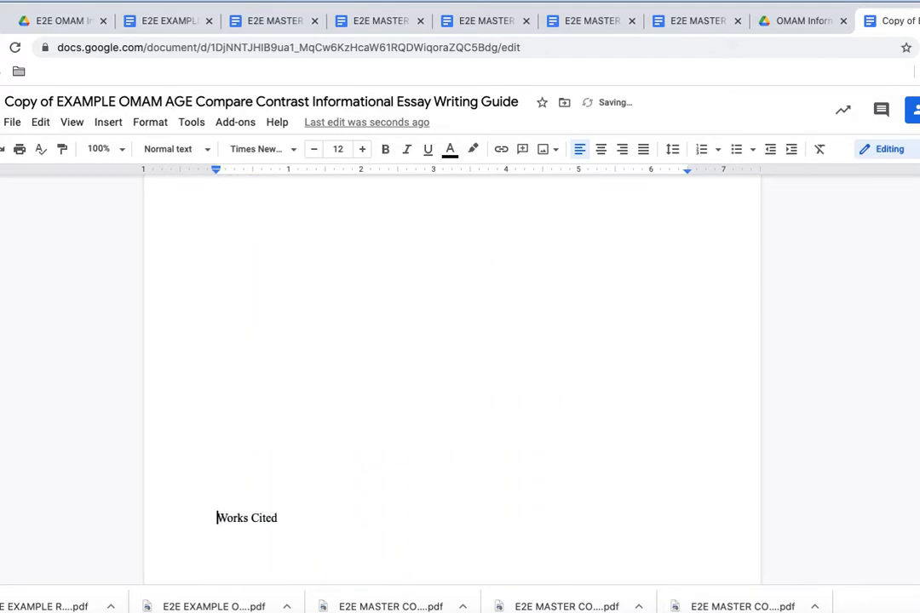
# Step: Select the essay text from its last line up to the top of the page
pyautogui.scroll(1, 451, 380)
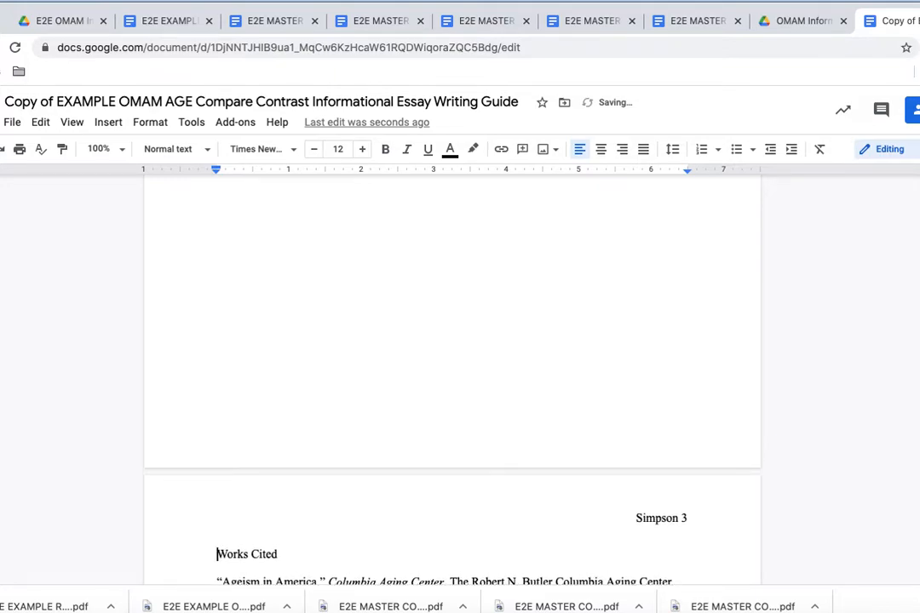
pyautogui.scroll(10, 281, 343)
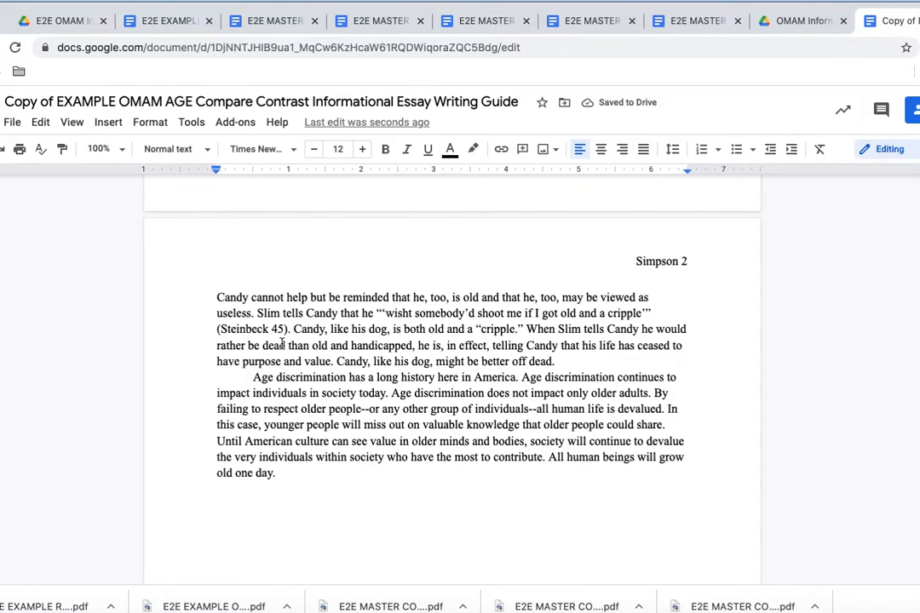
pyautogui.moveTo(285, 475); pyautogui.dragTo(179, 147)
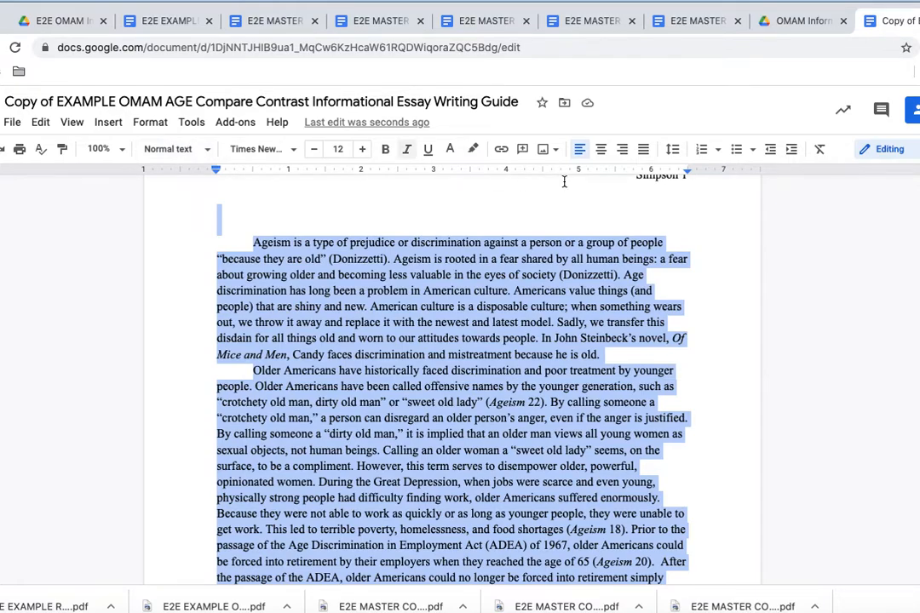
# Step: Double-space the selected essay text
pyautogui.click(673, 152)
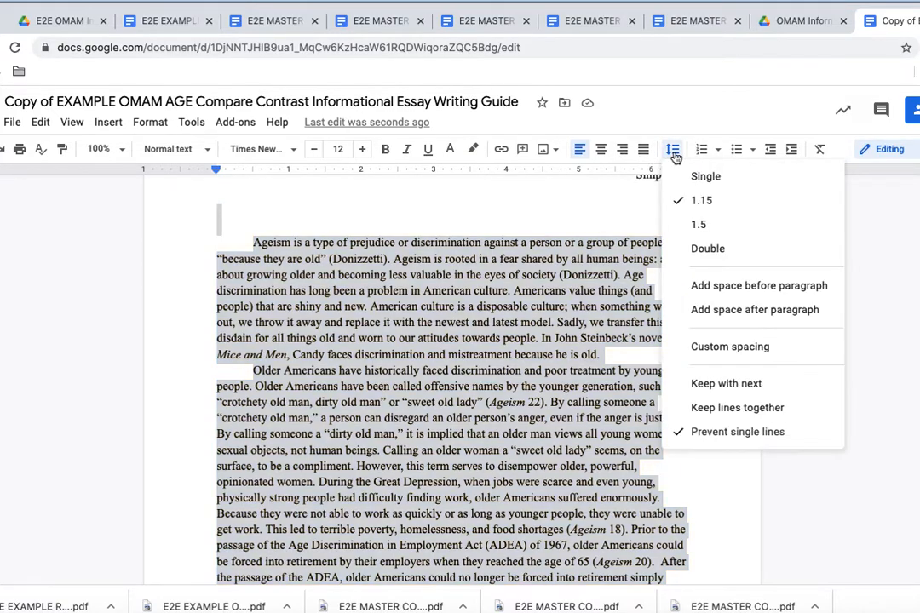
pyautogui.click(699, 251)
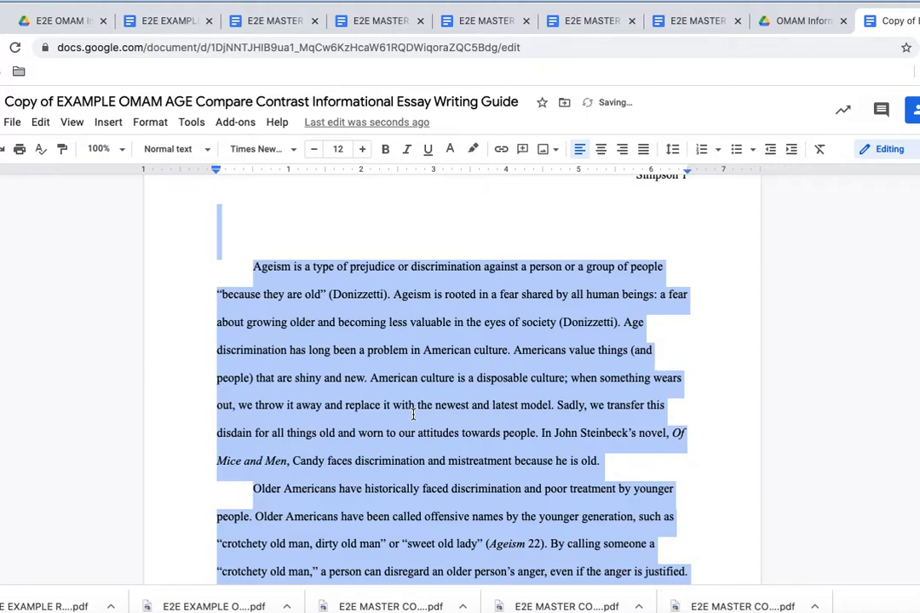
pyautogui.scroll(-1, 413, 409)
pyautogui.scroll(-3, 413, 415)
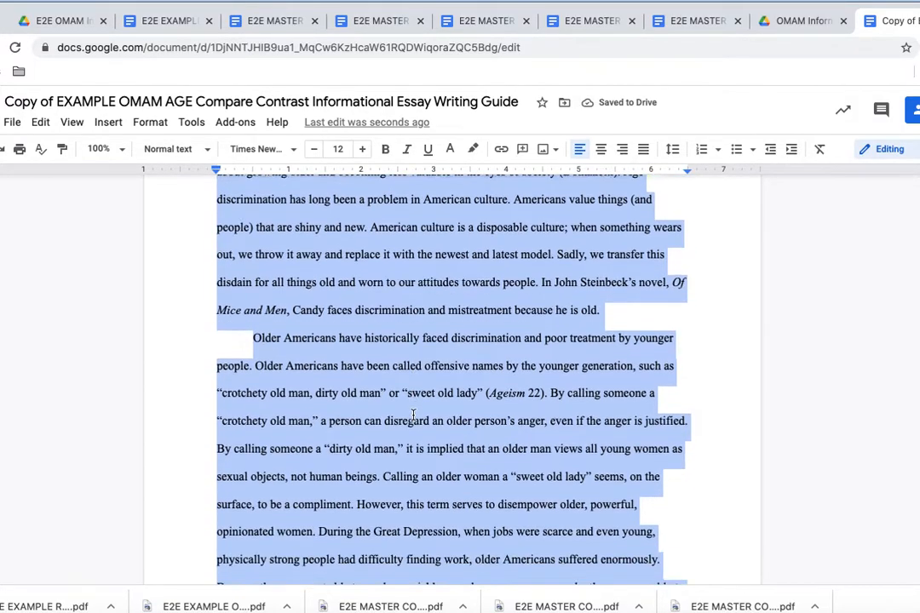
# Step: Remove the blank line after 'he is old.' between the first two body paragraphs
pyautogui.click(607, 253)
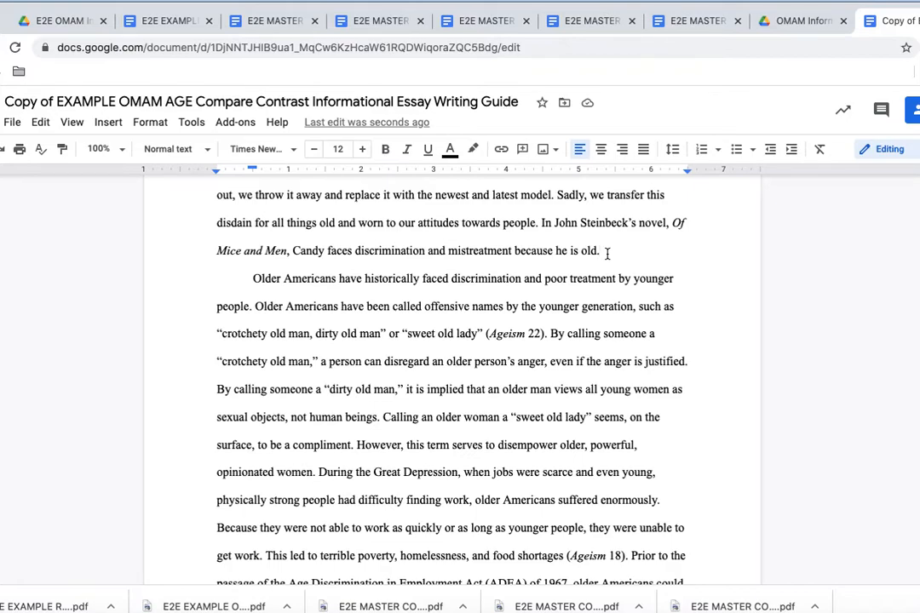
pyautogui.press('Return')
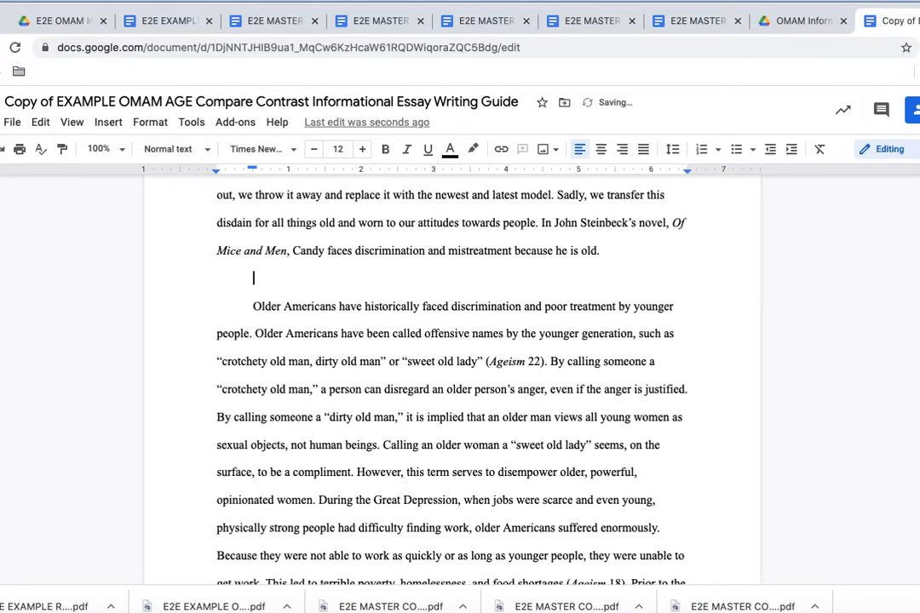
pyautogui.scroll(-1, 607, 253)
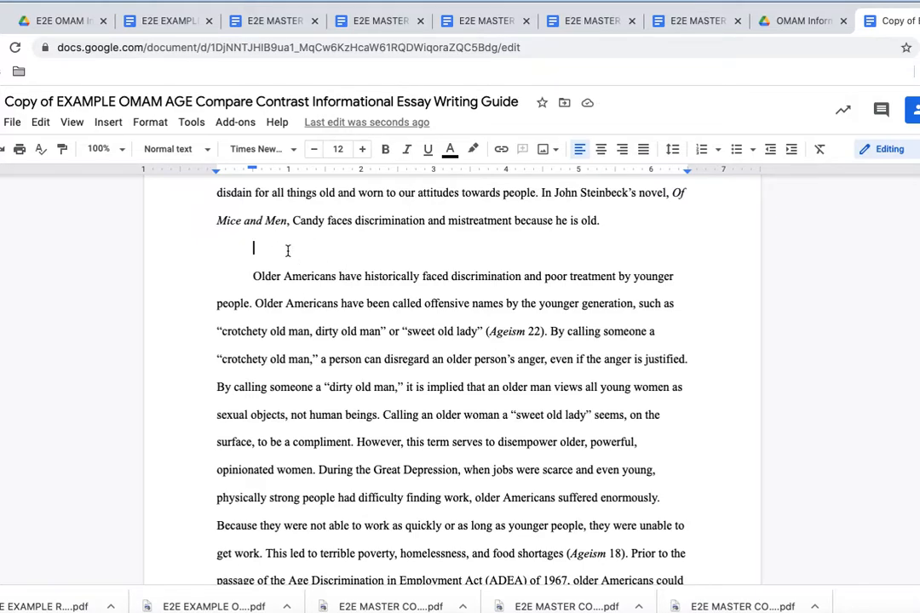
pyautogui.press('BackSpace')
pyautogui.press('BackSpace')
pyautogui.scroll(-5, 452, 375)
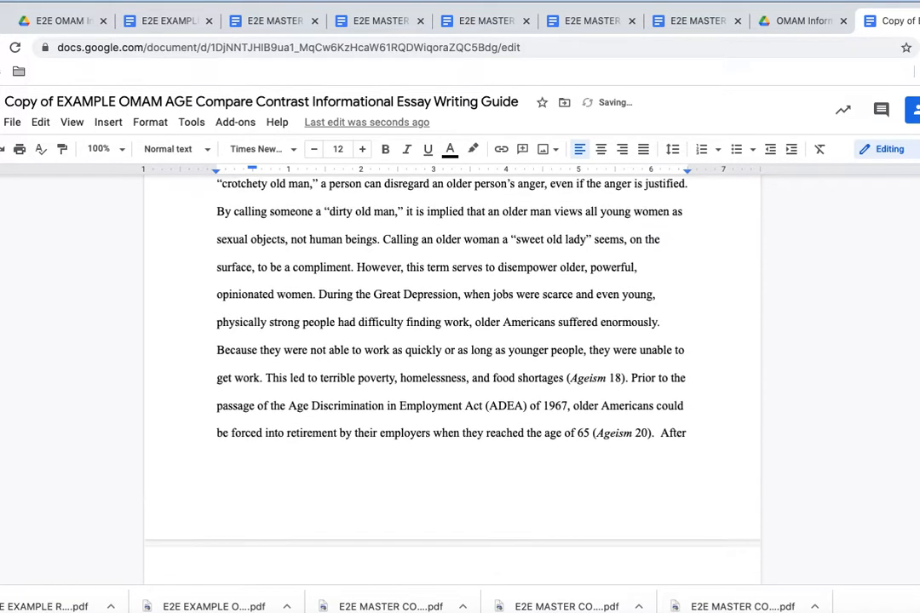
pyautogui.scroll(5, 452, 374)
pyautogui.scroll(3, 196, 264)
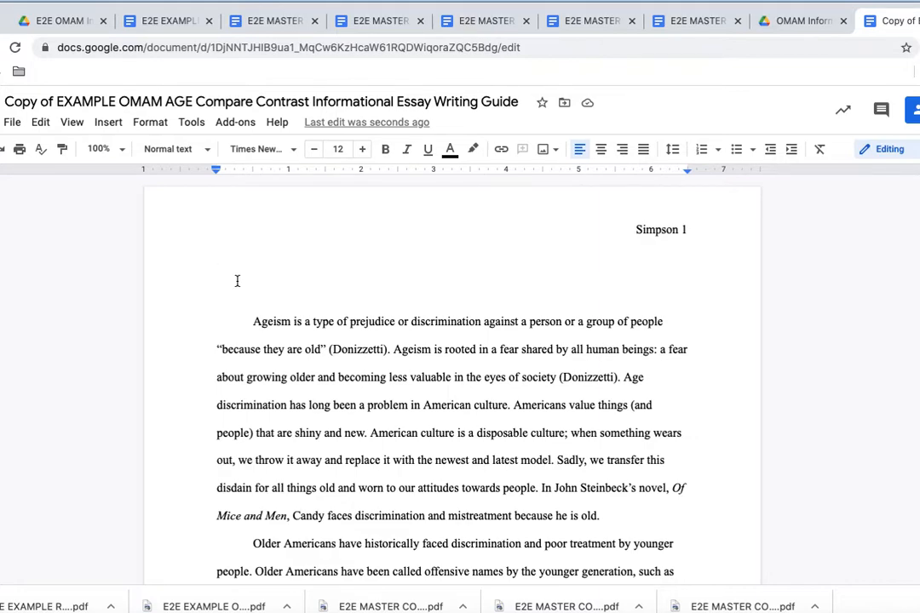
# Step: Type the student's name, 'English 9' and 'Hour 1' as the first three heading lines
pyautogui.press('Return')
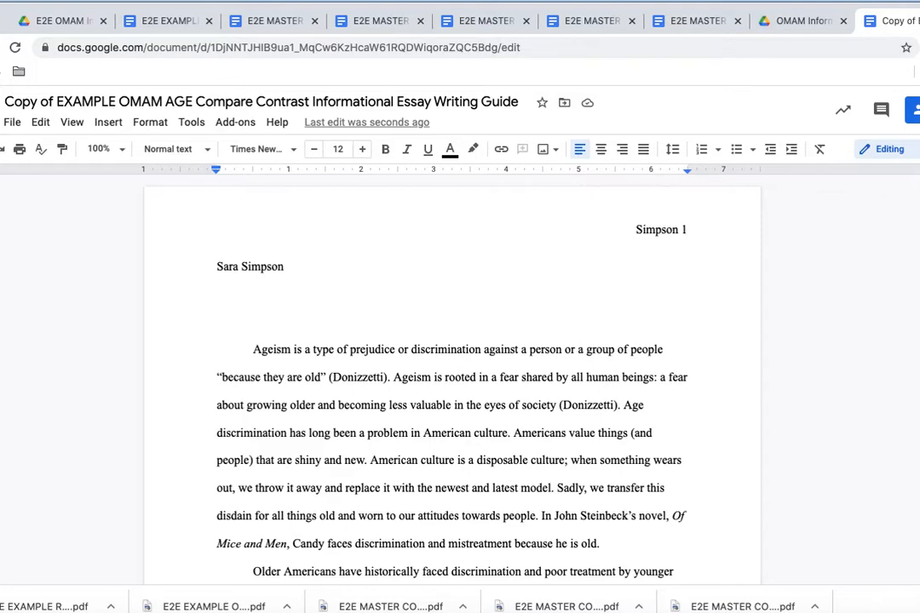
pyautogui.write('English ')
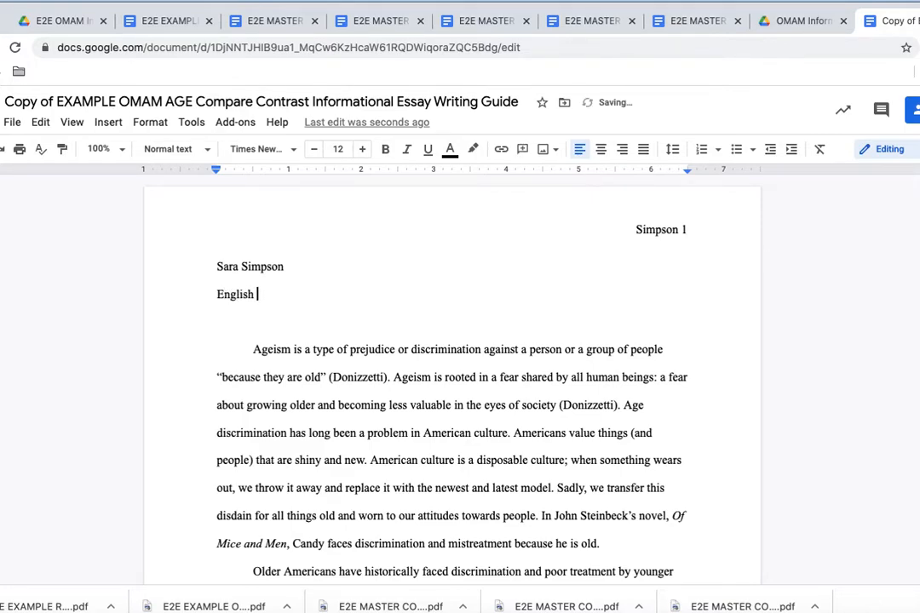
pyautogui.write('9')
pyautogui.press('Return')
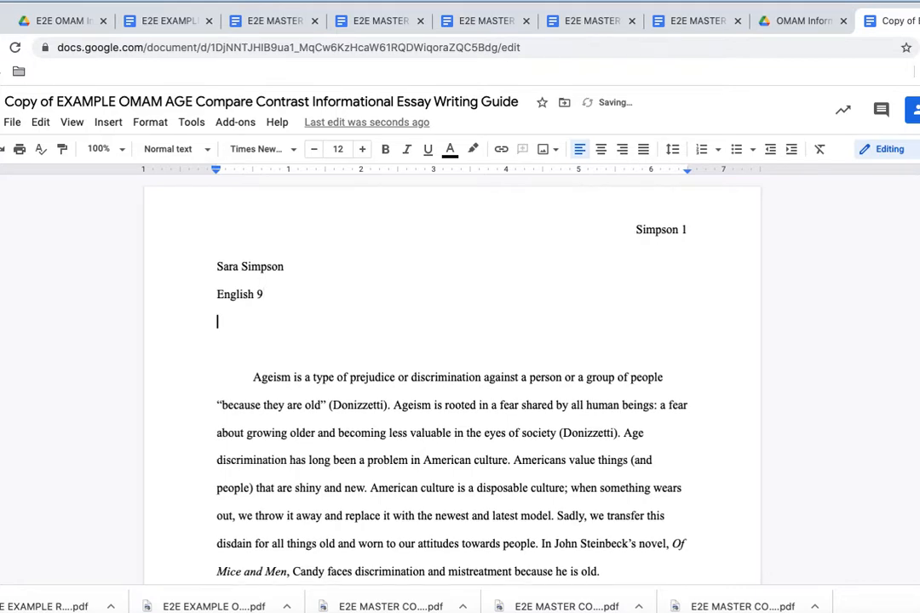
pyautogui.write('Hour 1')
pyautogui.press('Return')
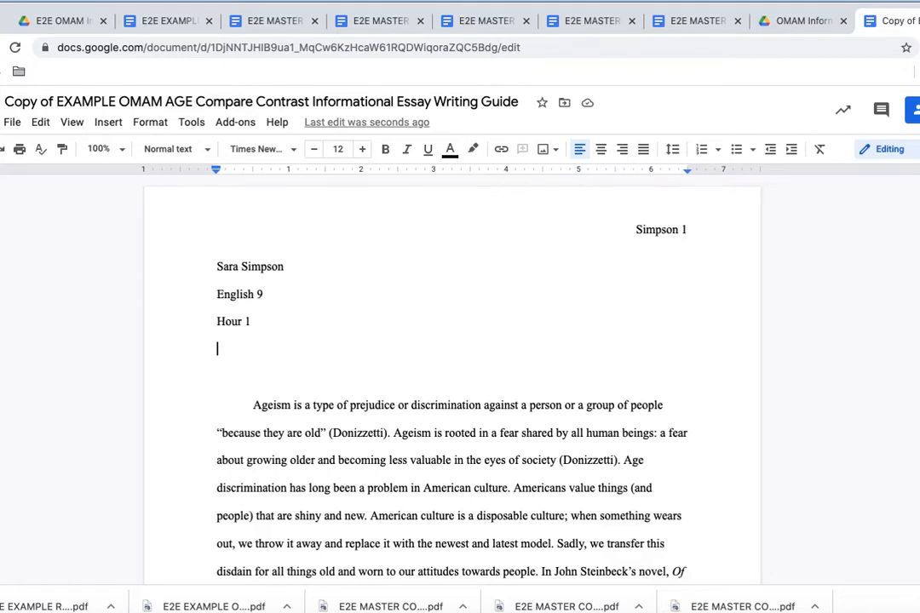
# Step: Enter the teachers' names as the fourth heading line and start a line for the date
pyautogui.write('Ms. Miller ')
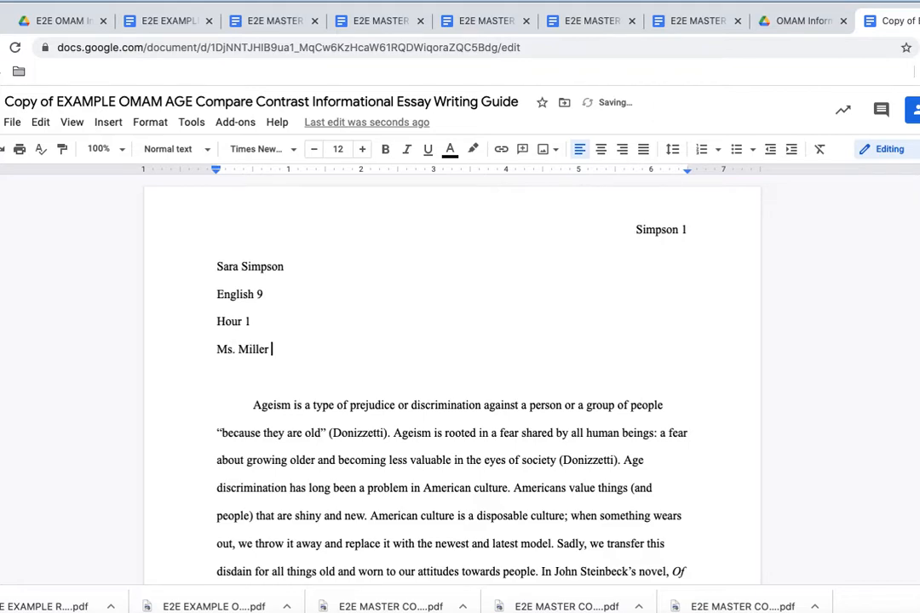
pyautogui.write('and Ms. Simpson')
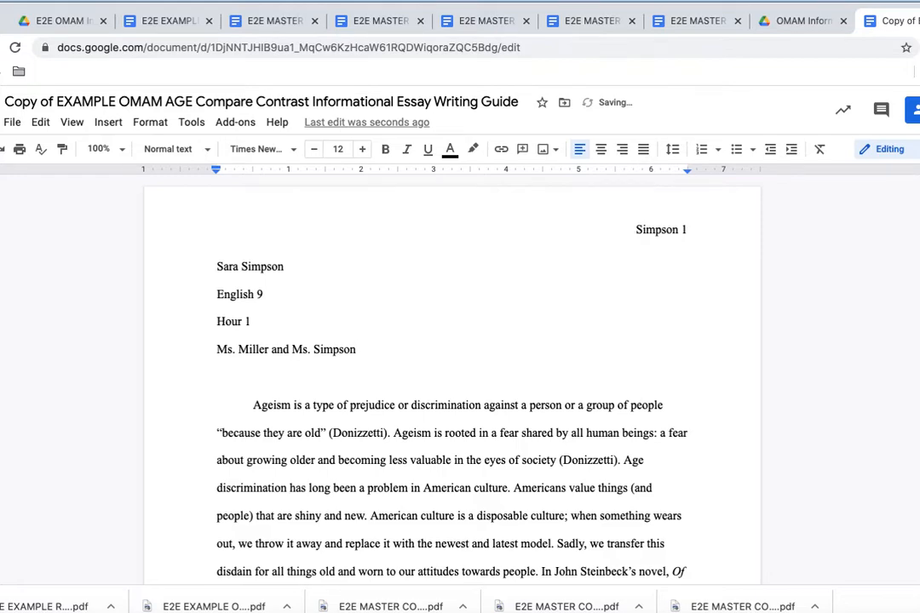
pyautogui.moveTo(216, 349); pyautogui.dragTo(363, 351)
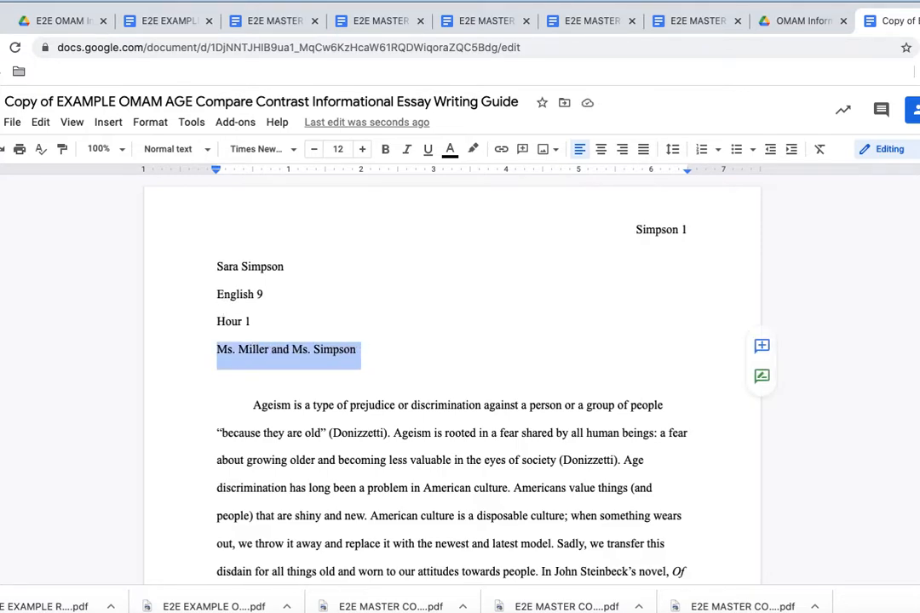
pyautogui.write('Miller, Simpson')
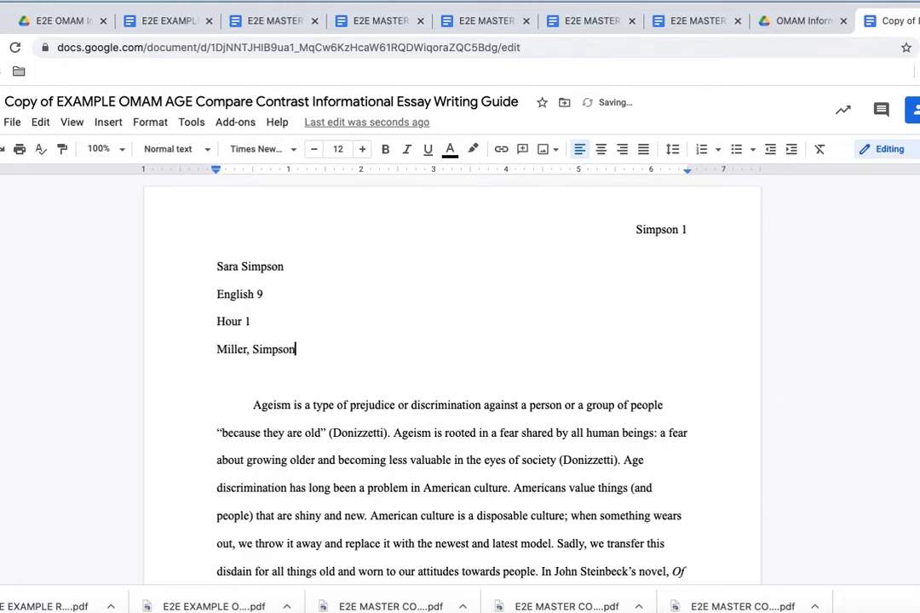
pyautogui.moveTo(300, 350); pyautogui.dragTo(216, 350)
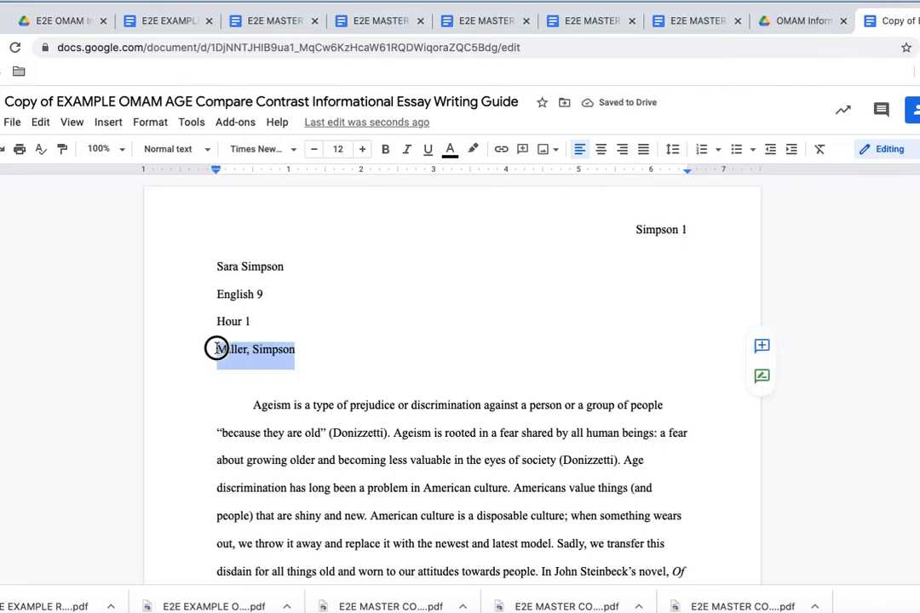
pyautogui.write('Miller')
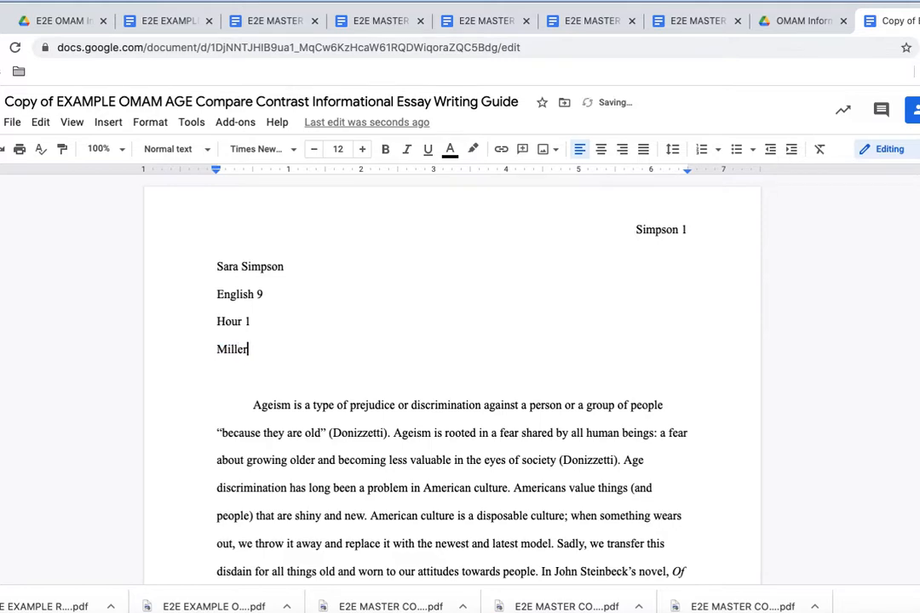
pyautogui.moveTo(251, 349); pyautogui.dragTo(207, 350)
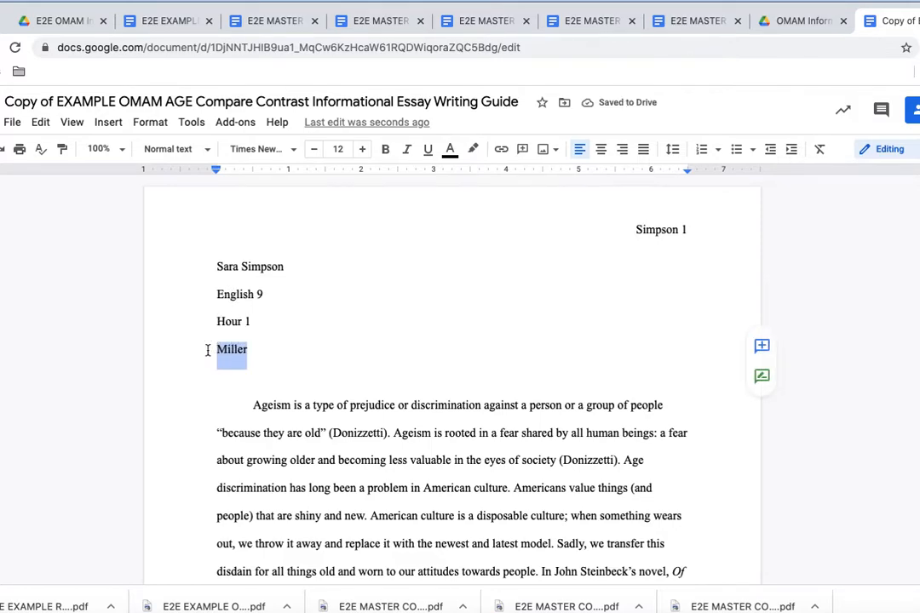
pyautogui.write('Ms. Mille')
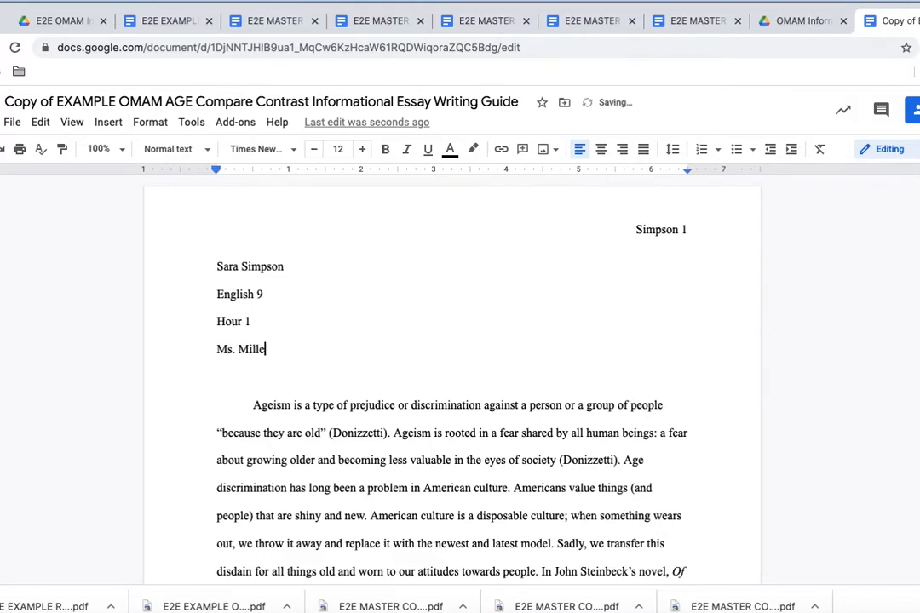
pyautogui.write('r and Ms. Simpson')
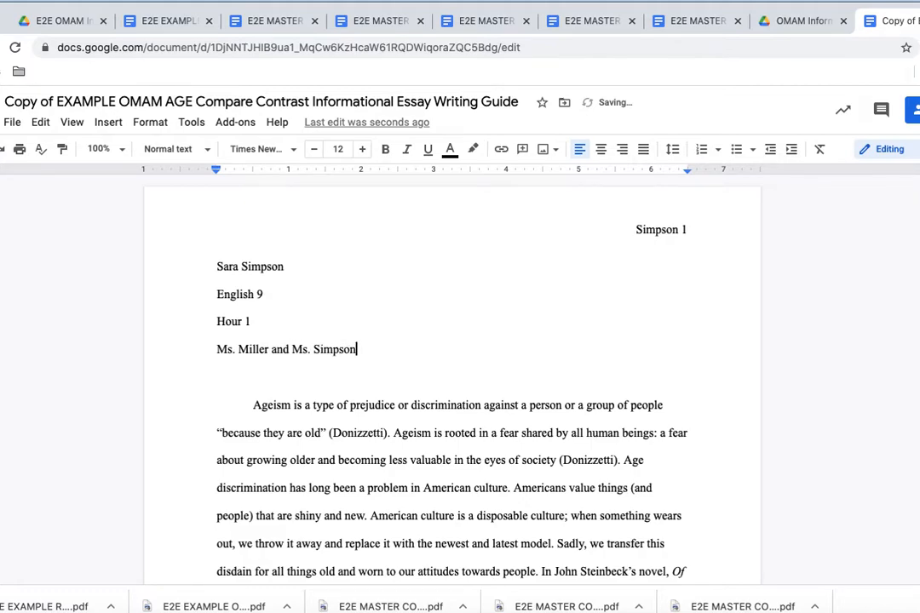
pyautogui.press('Return')
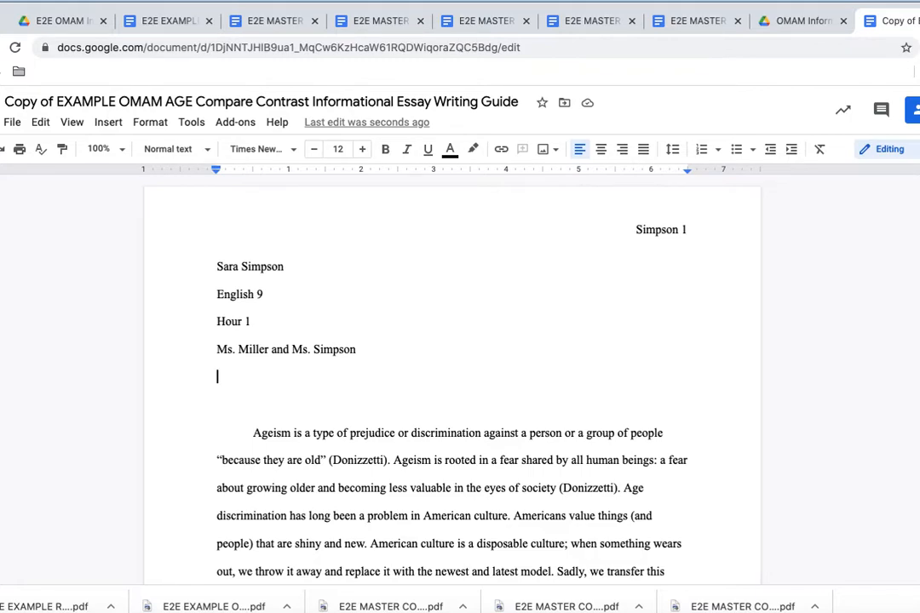
# Step: Add '22 January 2021' as the final heading line, followed by one blank line before the essay
pyautogui.write('6')
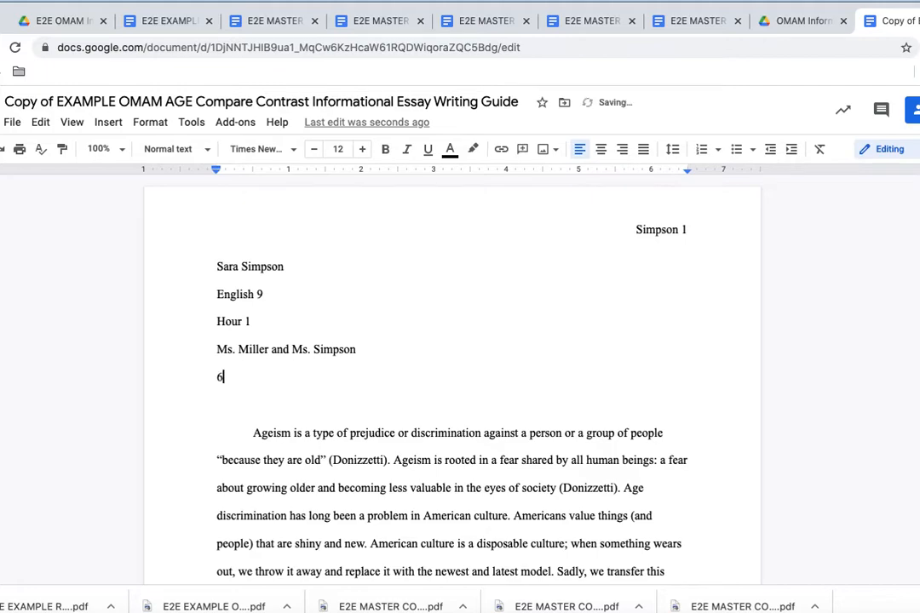
pyautogui.write(' January 2021')
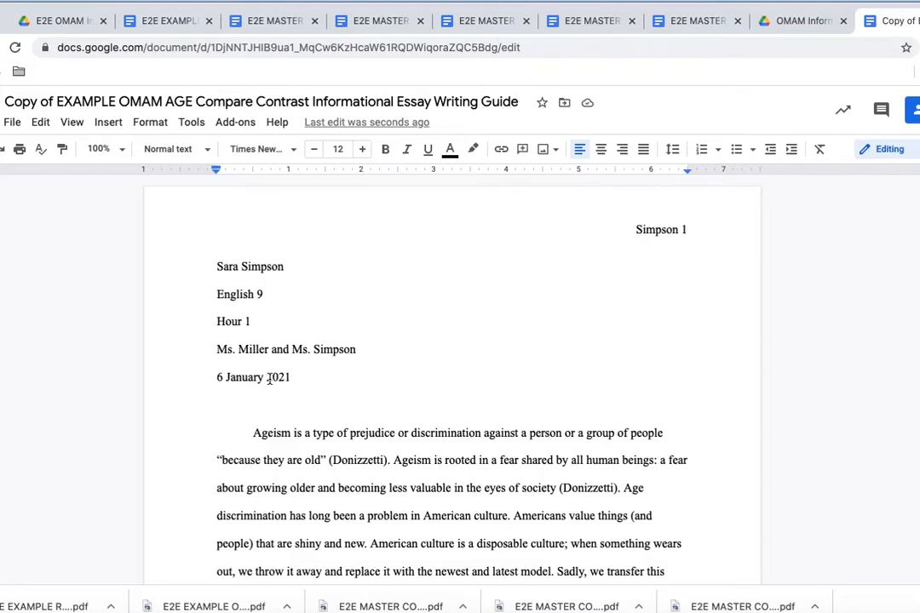
pyautogui.click(220, 375)
pyautogui.press('BackSpace')
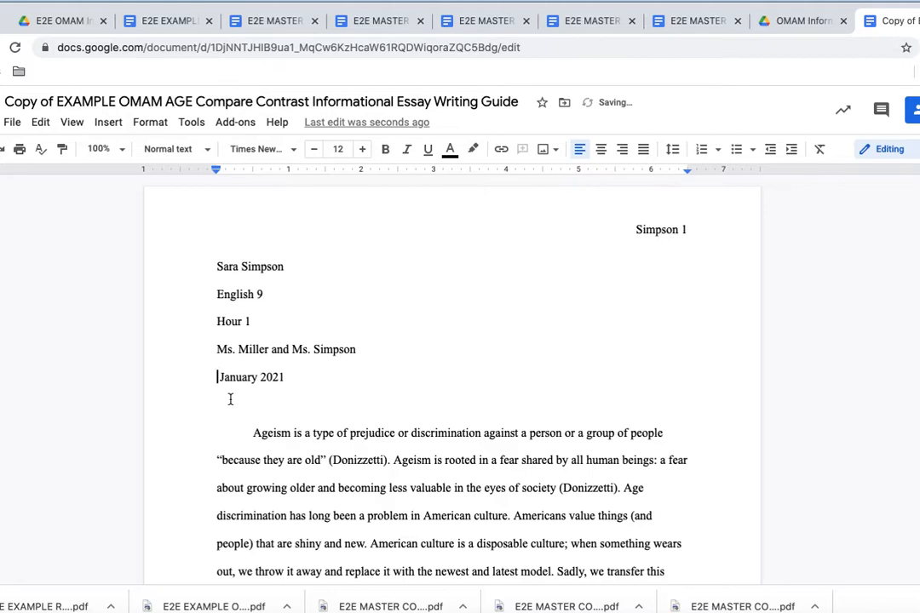
pyautogui.write('22')
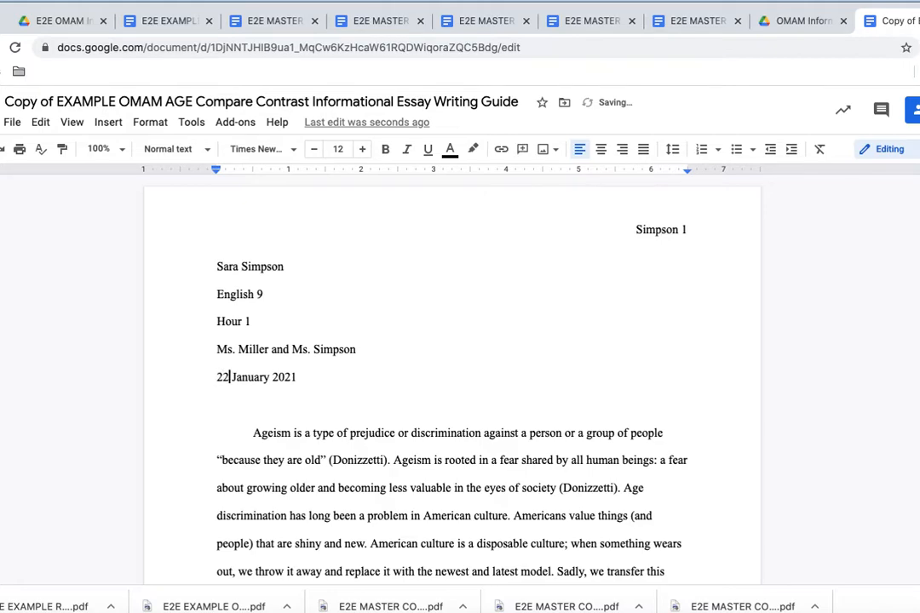
pyautogui.click(325, 375)
pyautogui.press('Return')
pyautogui.press('Return')
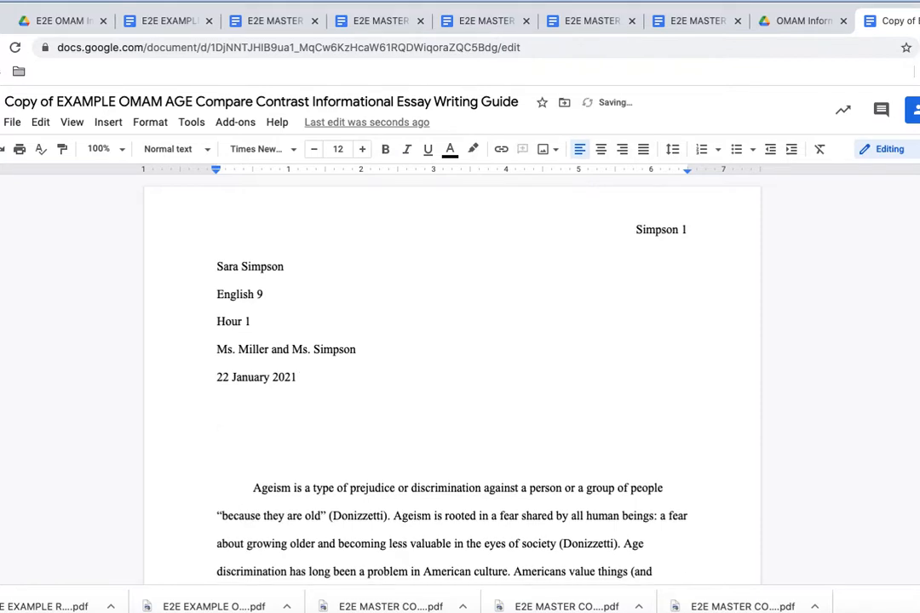
pyautogui.press('Delete')
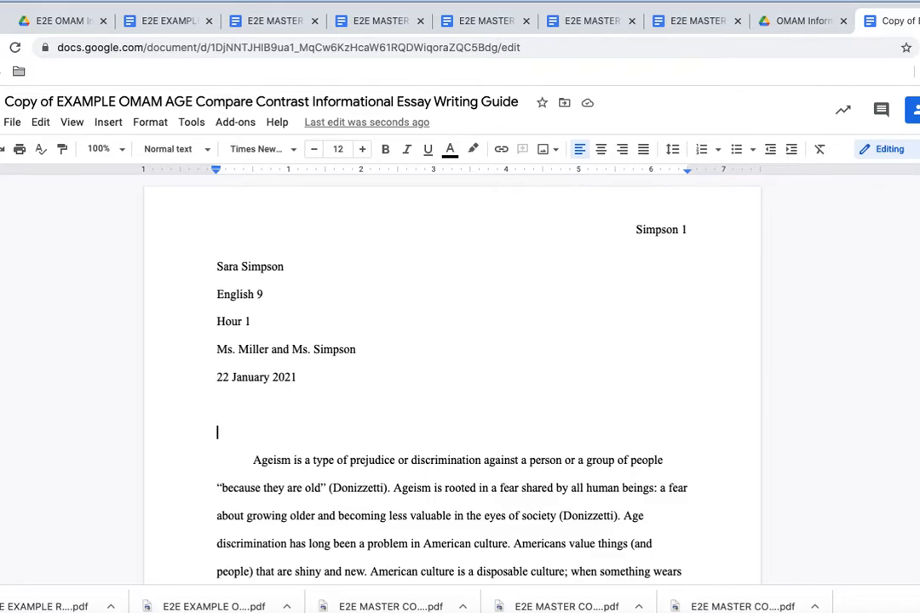
pyautogui.write('Ageism ')
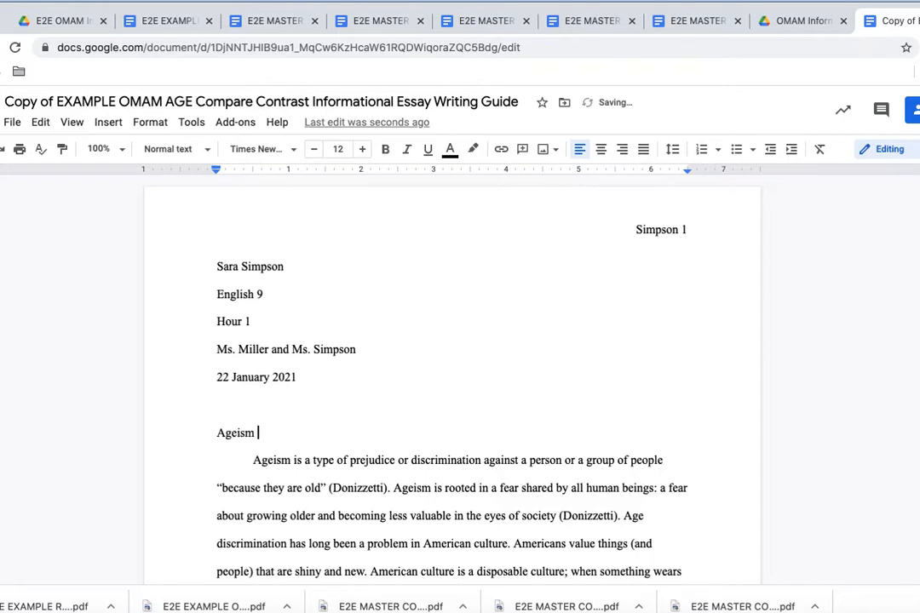
pyautogui.write('in')
pyautogui.click(407, 150)
pyautogui.write('Of Mice and Men')
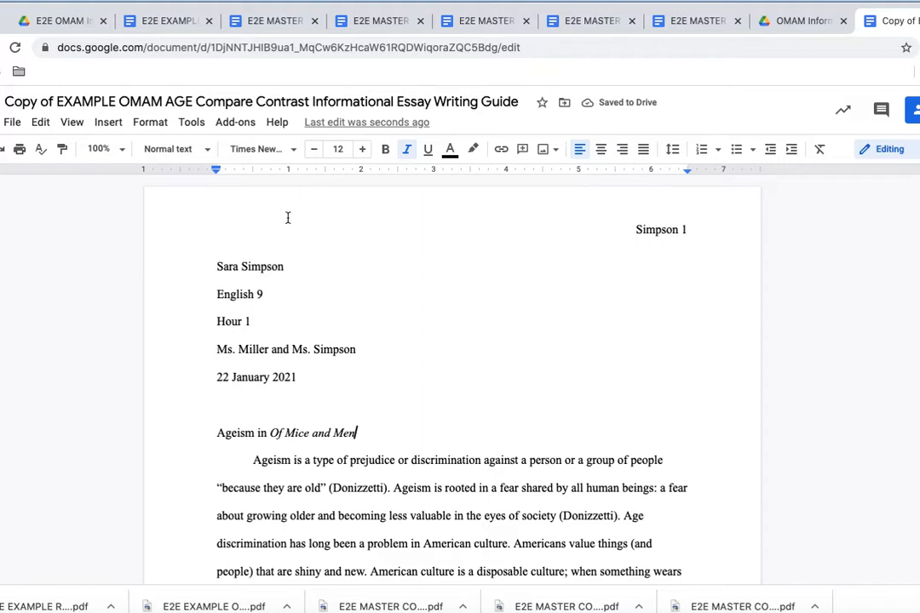
pyautogui.moveTo(218, 433); pyautogui.dragTo(356, 433)
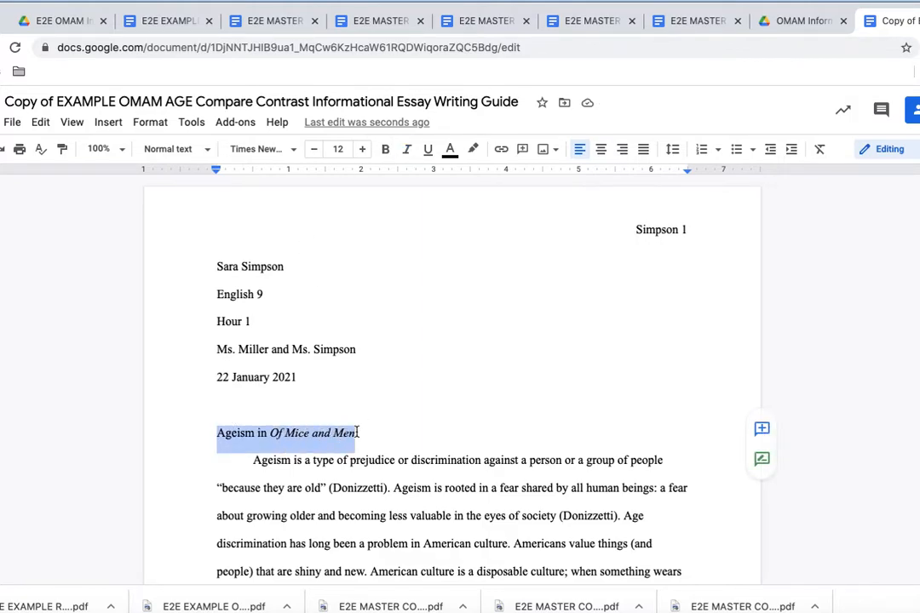
pyautogui.click(358, 433)
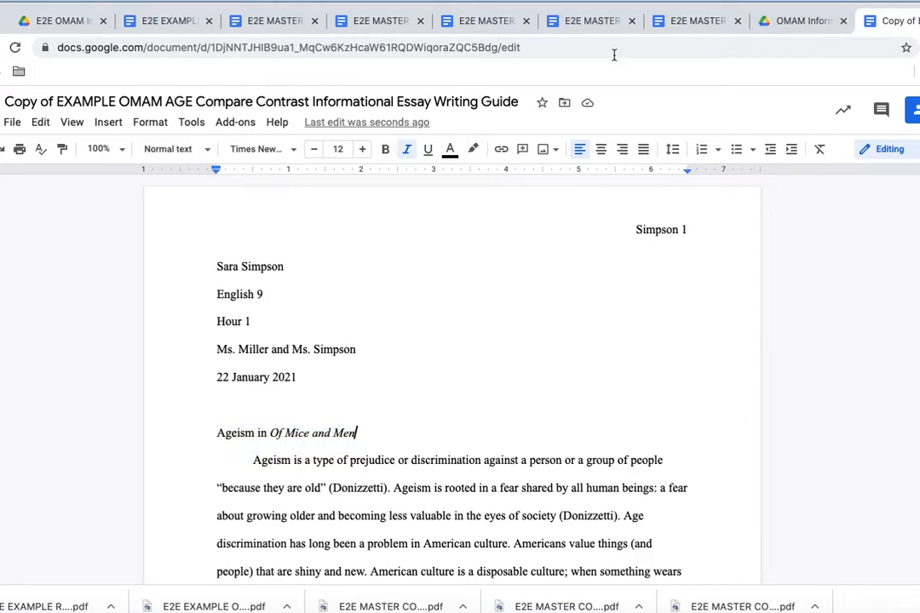
pyautogui.click(601, 151)
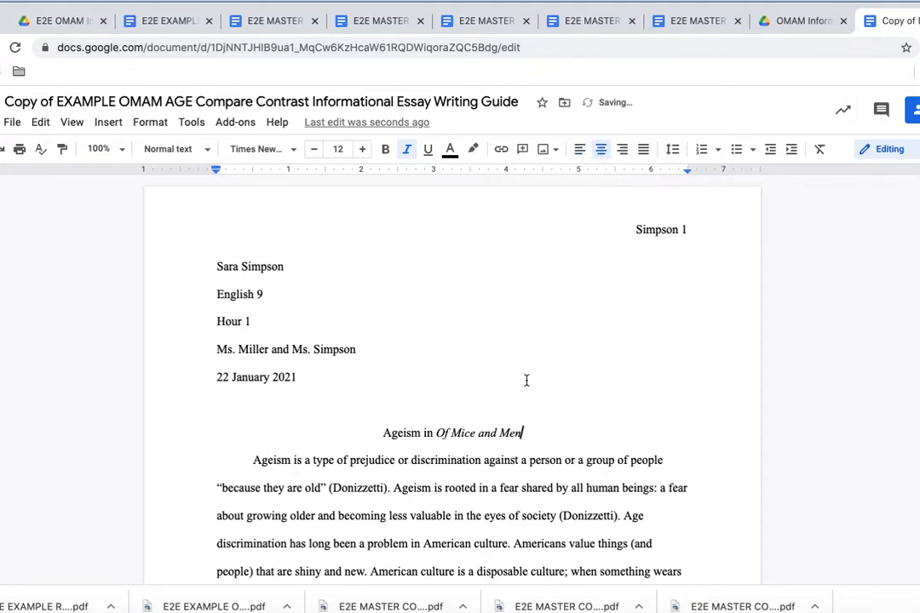
pyautogui.press('Return')
pyautogui.hotkey('ctrl', 'shift', 'l')
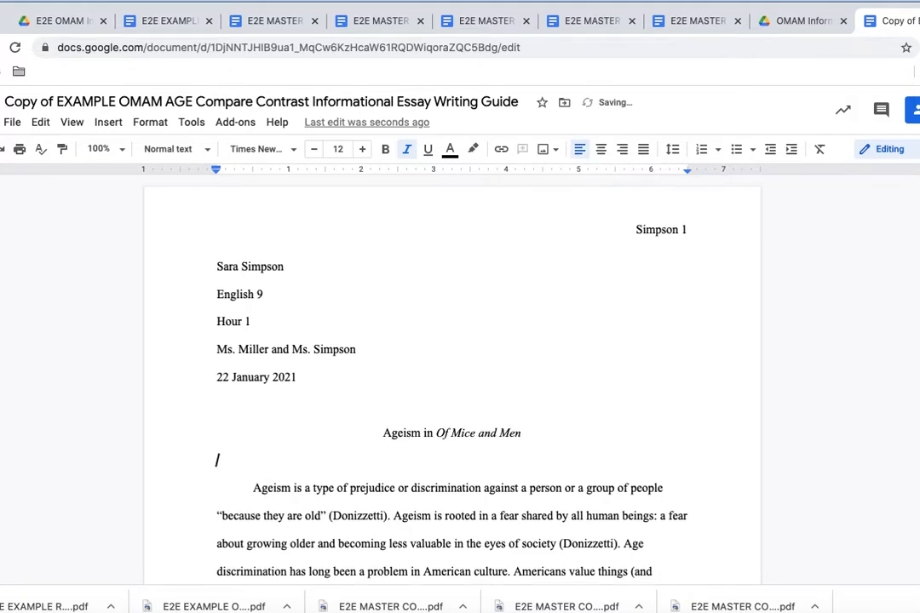
pyautogui.press('BackSpace')
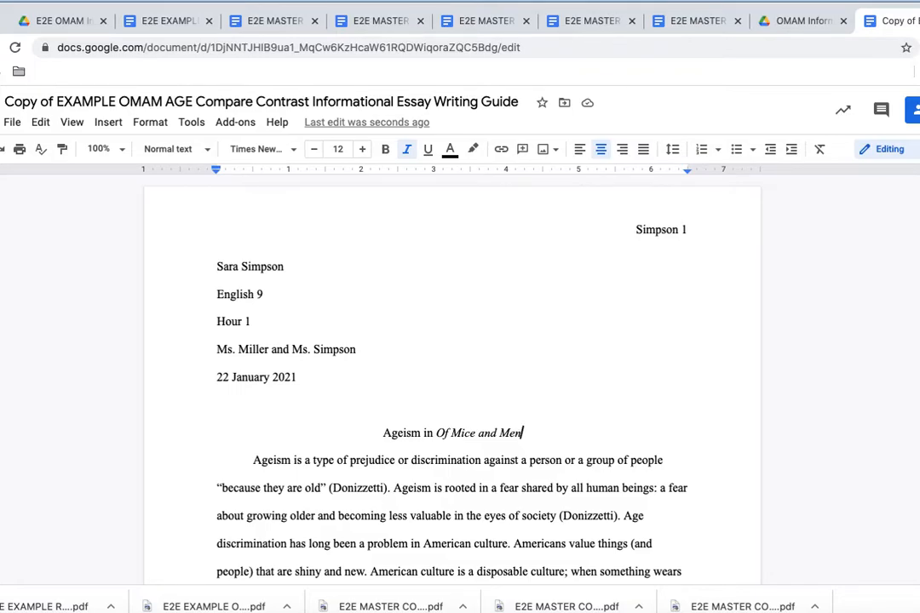
# Step: Remove the blank lines above Works Cited and push it onto a new page with a page break
pyautogui.scroll(-9, 451, 375)
pyautogui.scroll(-15, 451, 375)
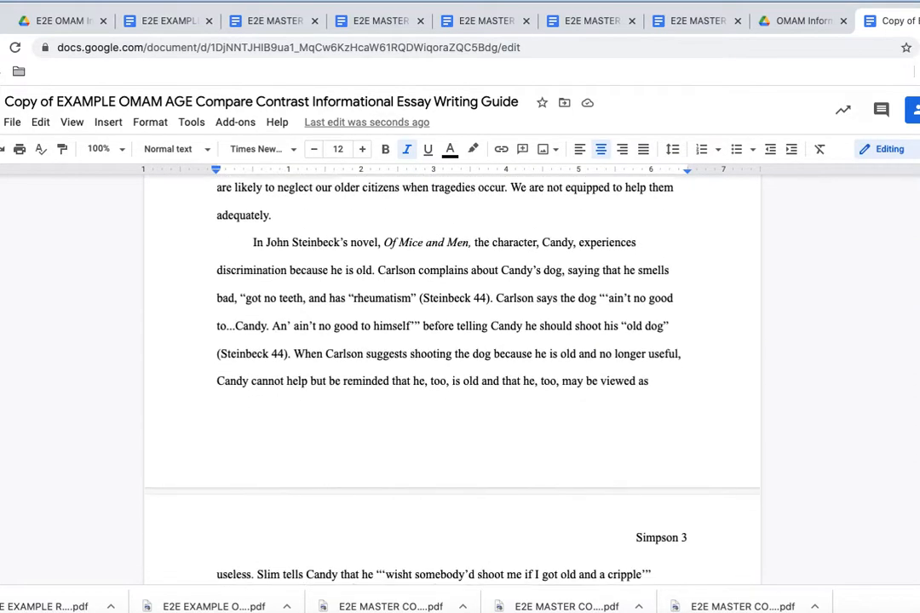
pyautogui.scroll(-4, 396, 440)
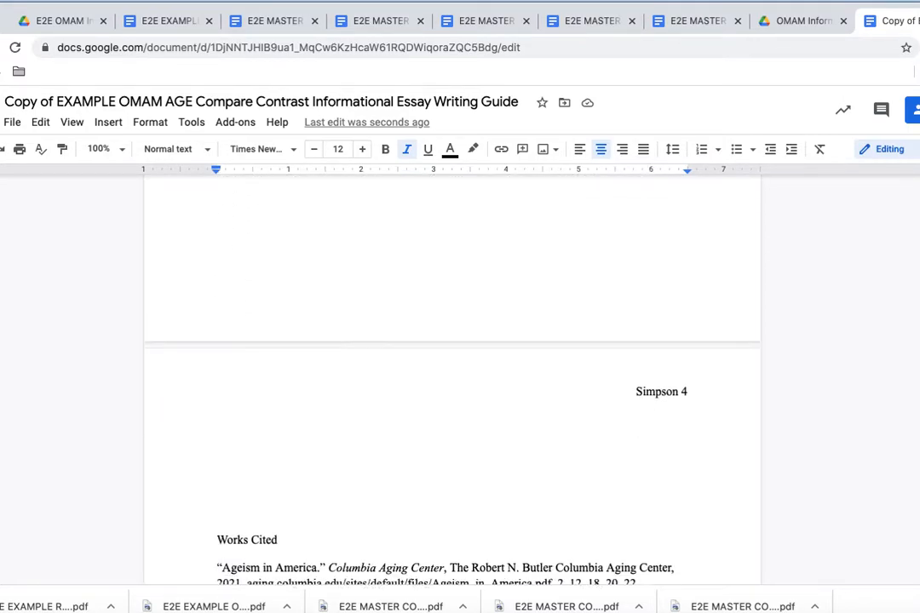
pyautogui.scroll(-1, 396, 440)
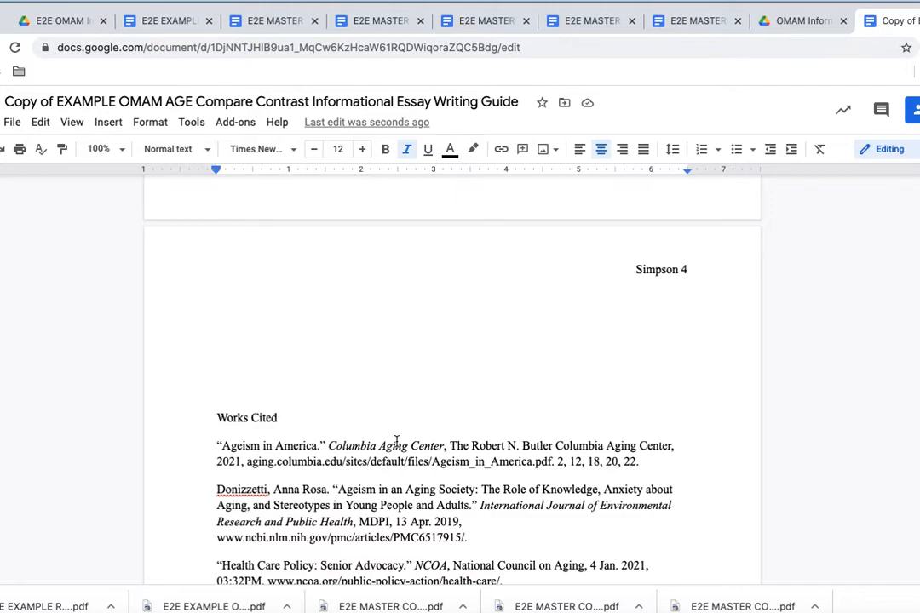
pyautogui.click(275, 425)
pyautogui.press('Home')
pyautogui.click(215, 412)
pyautogui.press('BackSpace')
pyautogui.press('BackSpace')
pyautogui.press('BackSpace')
pyautogui.press('BackSpace')
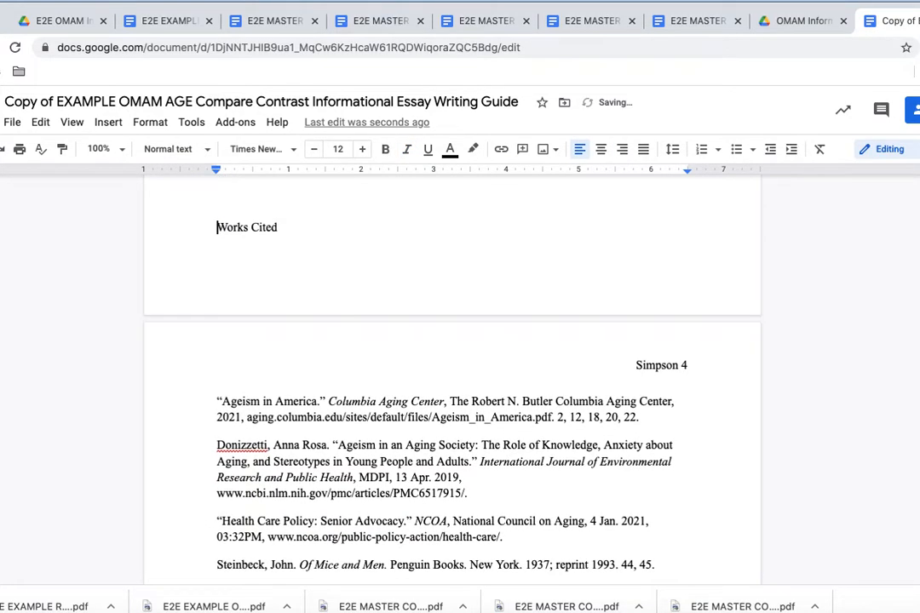
pyautogui.hotkey('ctrl', 'Return')
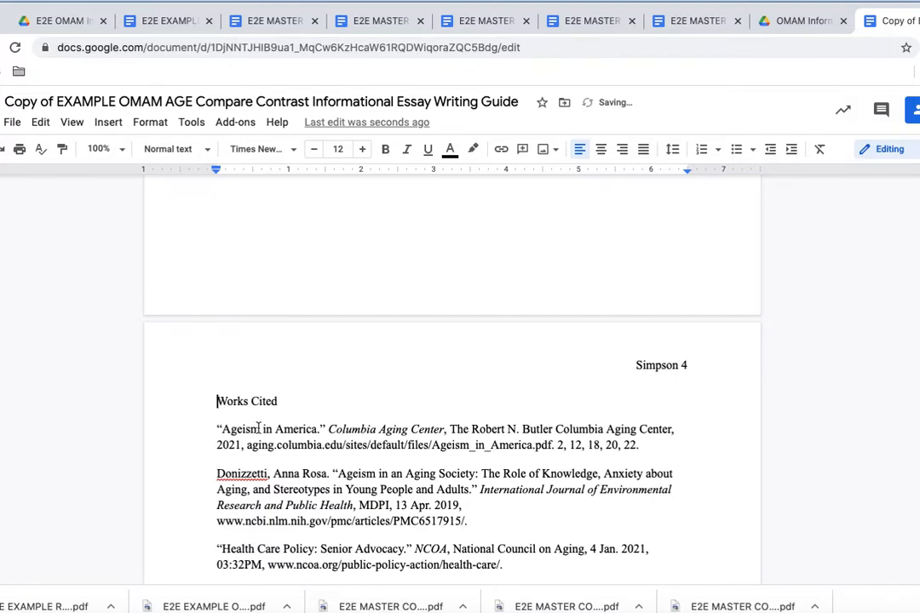
# Step: Re-separate the first citation and the Donizzetti entry into their own paragraphs
pyautogui.scroll(-3, 267, 444)
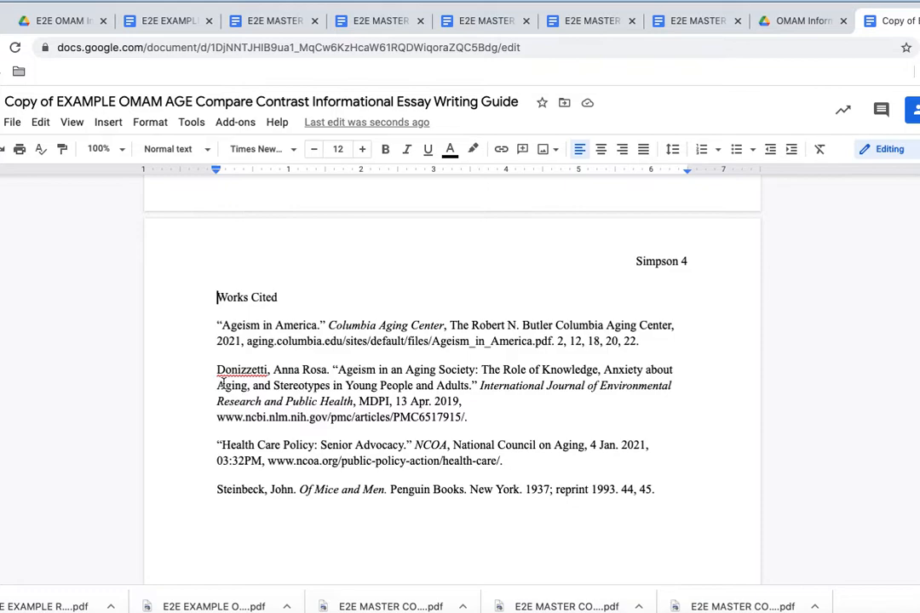
pyautogui.click(216, 326)
pyautogui.press('BackSpace')
pyautogui.press('Return')
pyautogui.click(214, 372)
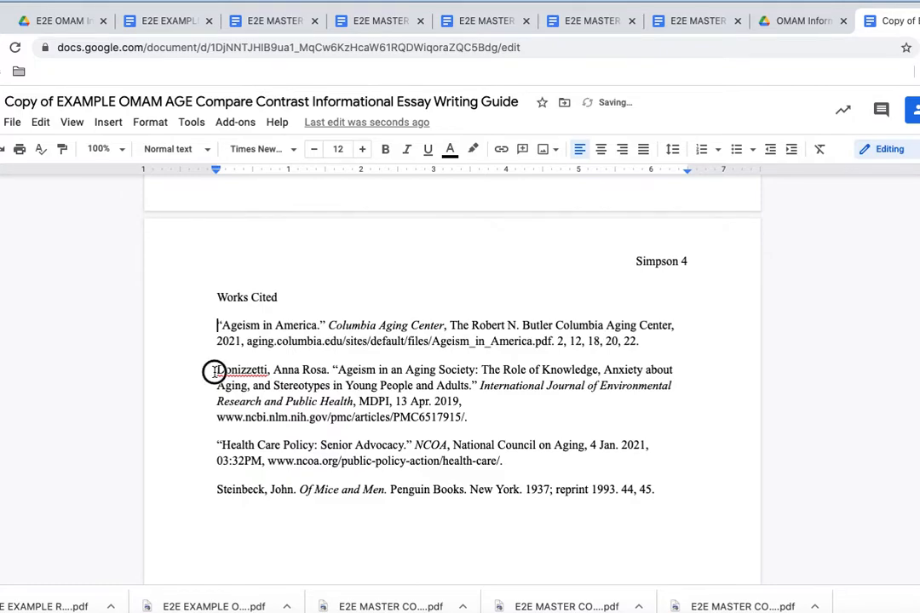
pyautogui.click(214, 371)
pyautogui.press('BackSpace')
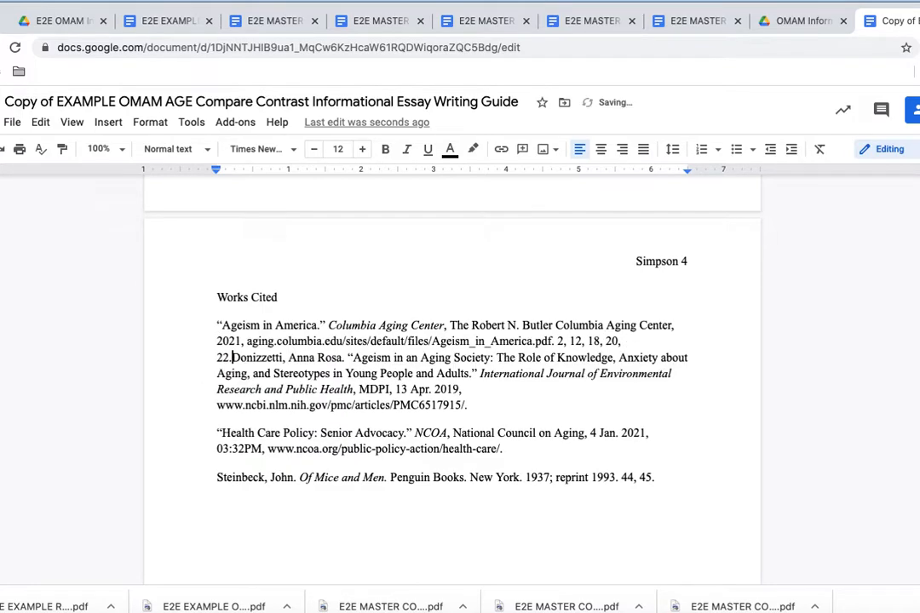
pyautogui.press('Return')
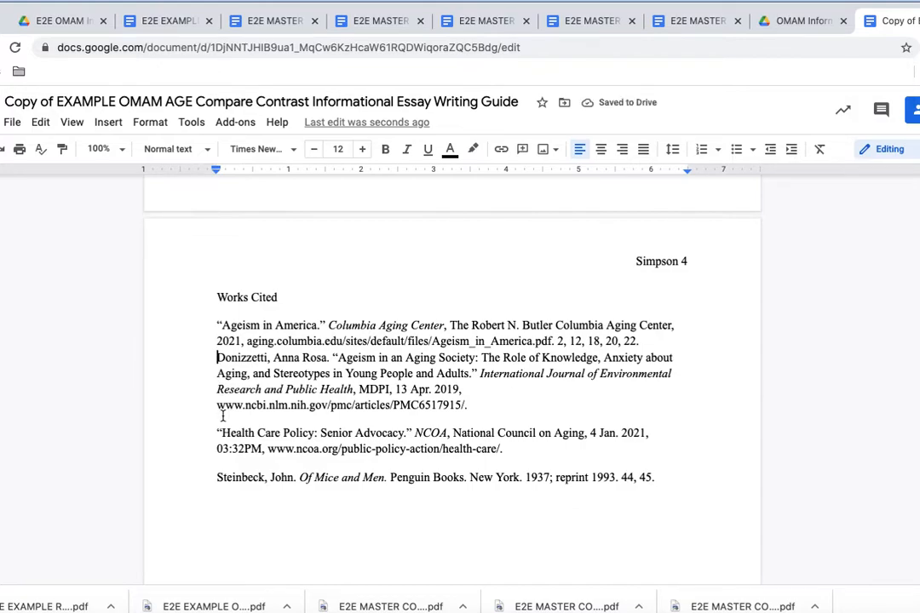
# Step: Re-separate the Health Care Policy and Steinbeck entries and restore the gap after the first citation
pyautogui.click(215, 432)
pyautogui.press('BackSpace')
pyautogui.press('Return')
pyautogui.press('BackSpace')
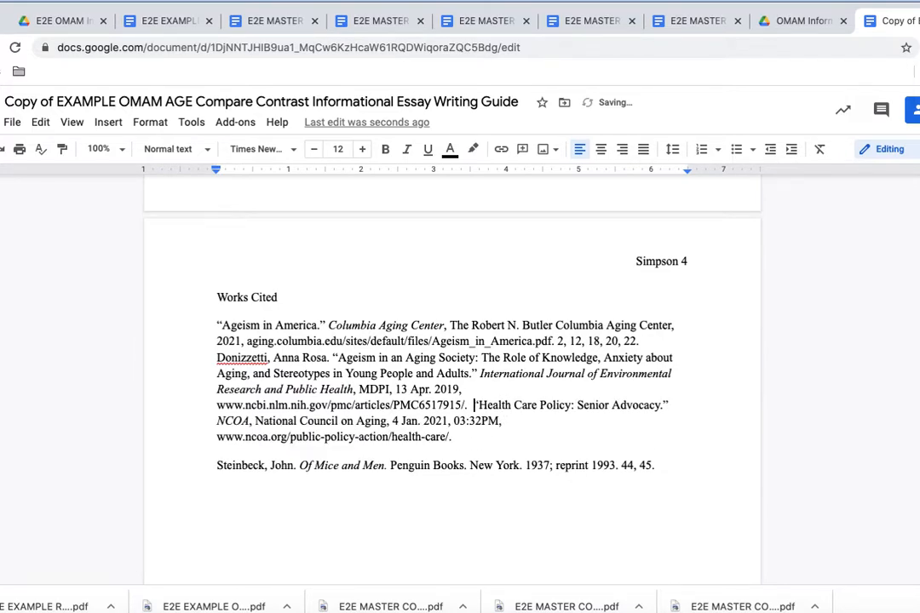
pyautogui.press('BackSpace')
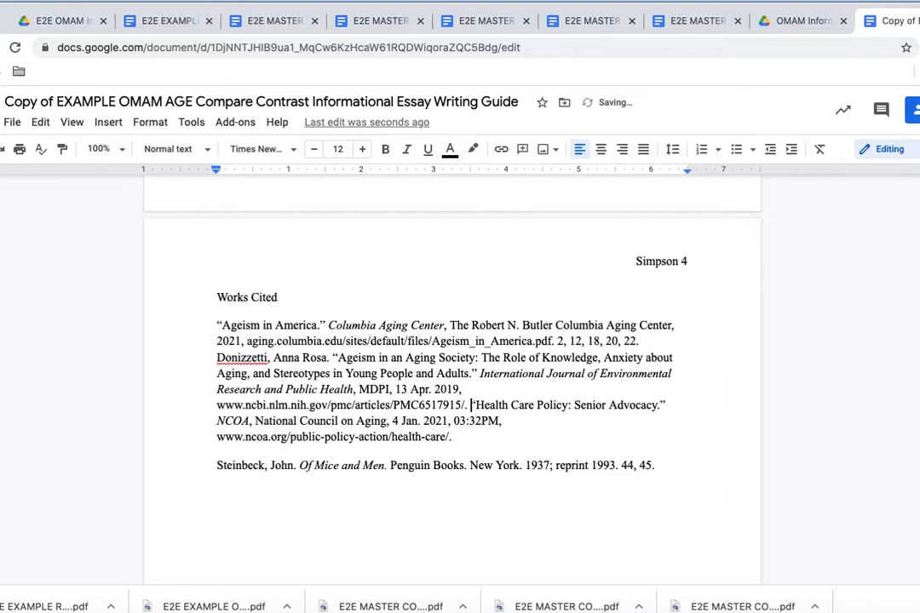
pyautogui.press('Return')
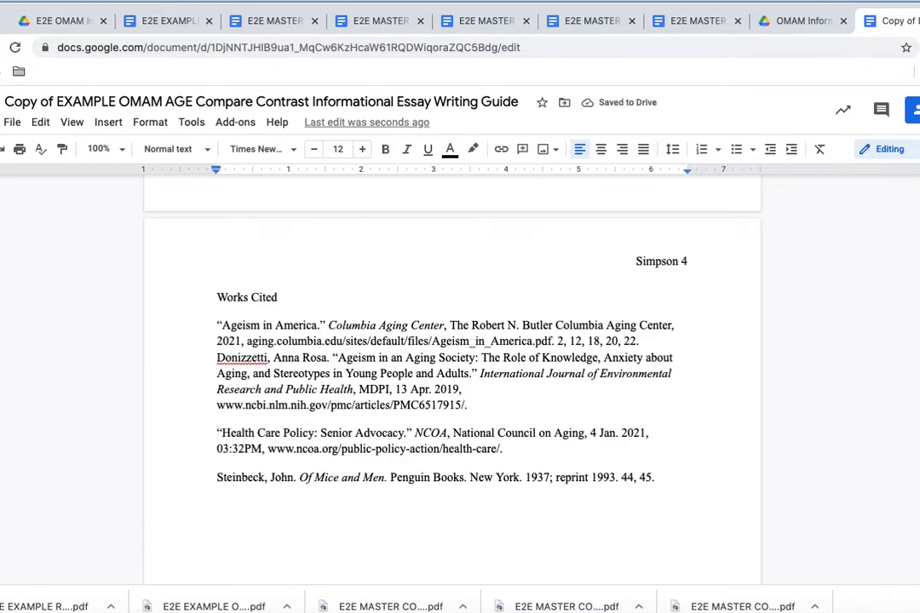
pyautogui.click(216, 477)
pyautogui.press('BackSpace')
pyautogui.press('Return')
pyautogui.click(218, 357)
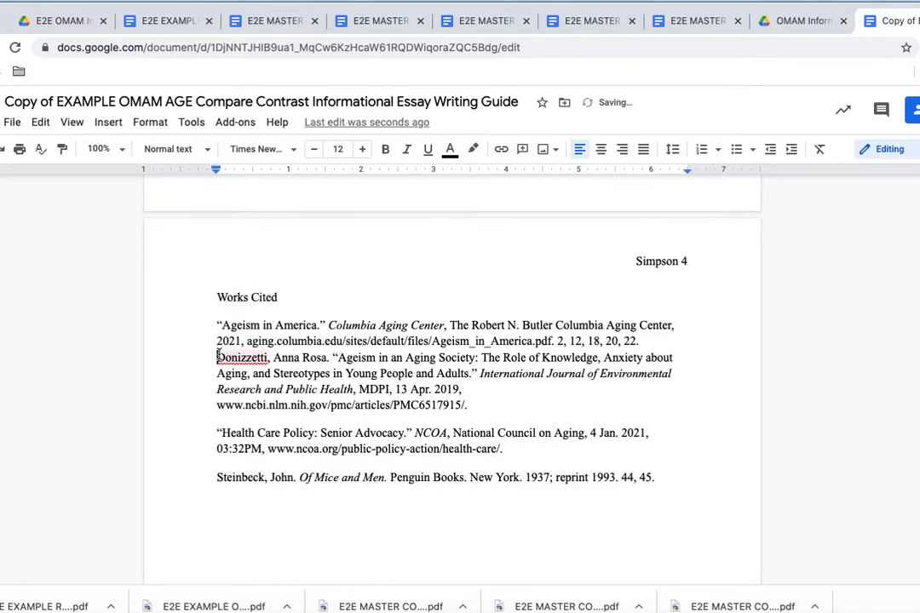
pyautogui.press('Return')
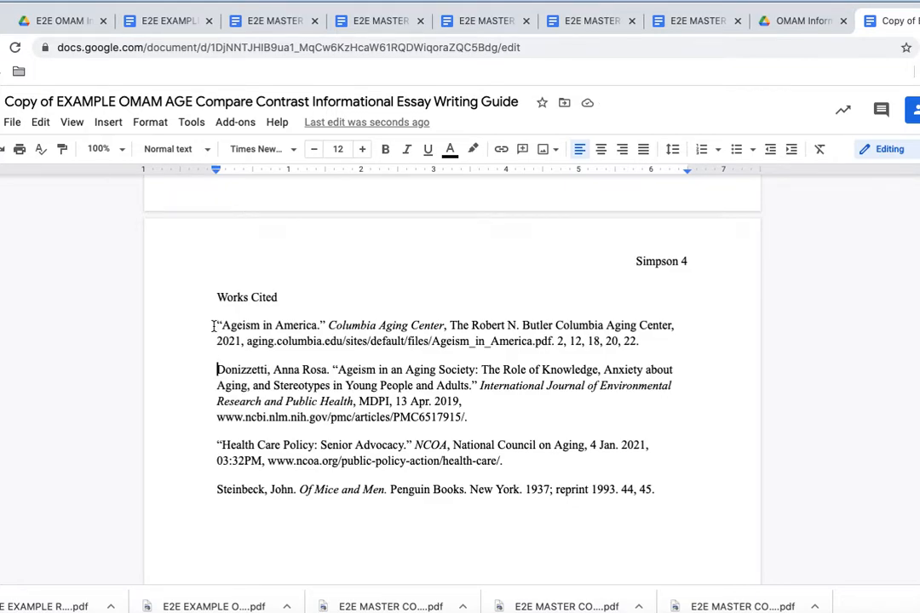
pyautogui.click(218, 325)
pyautogui.press('Tab')
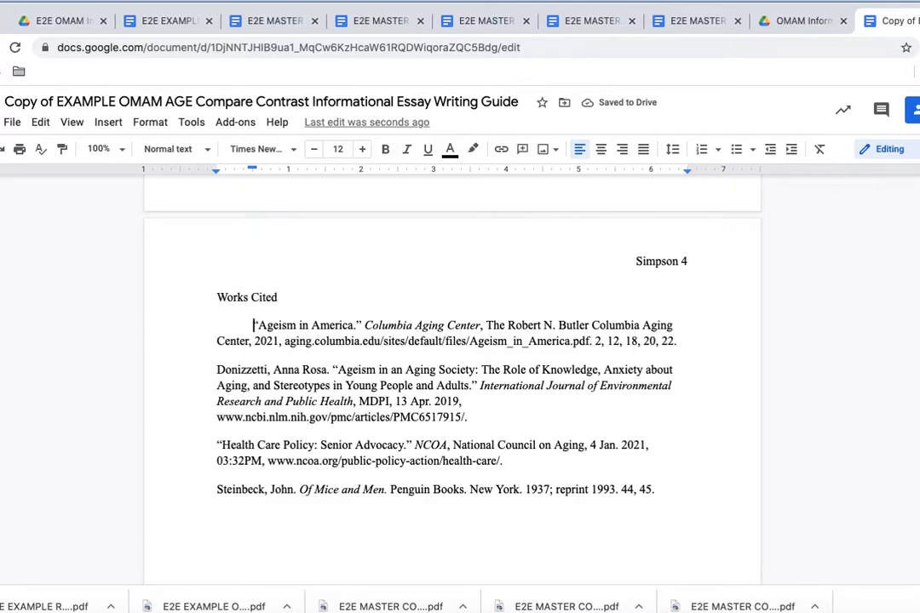
pyautogui.press('BackSpace')
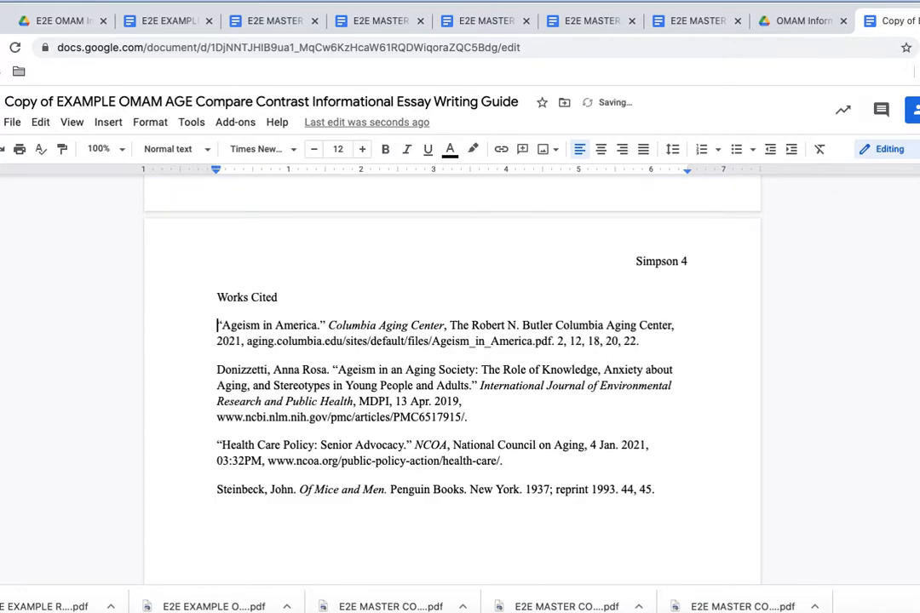
pyautogui.click(218, 339)
pyautogui.press('Up')
pyautogui.press('Tab')
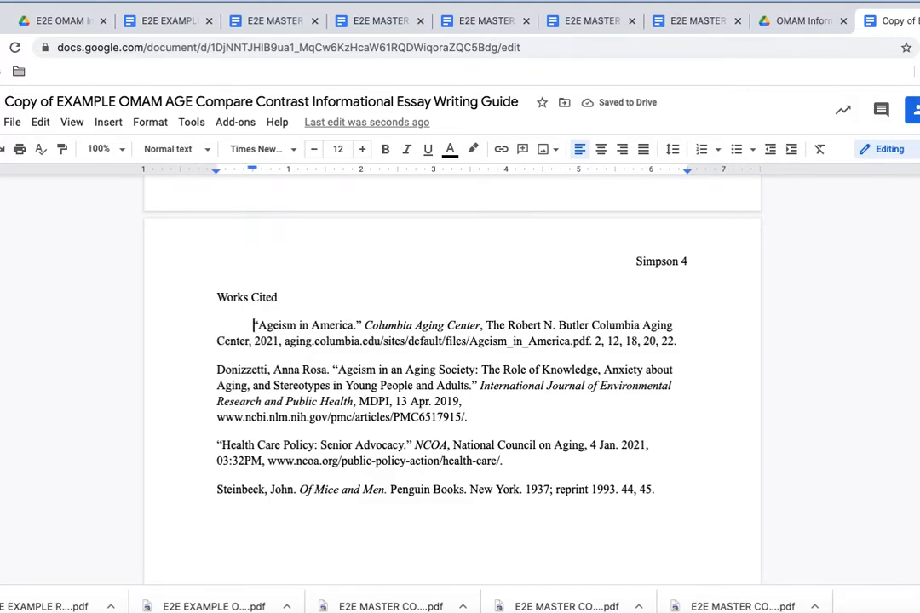
pyautogui.press('BackSpace')
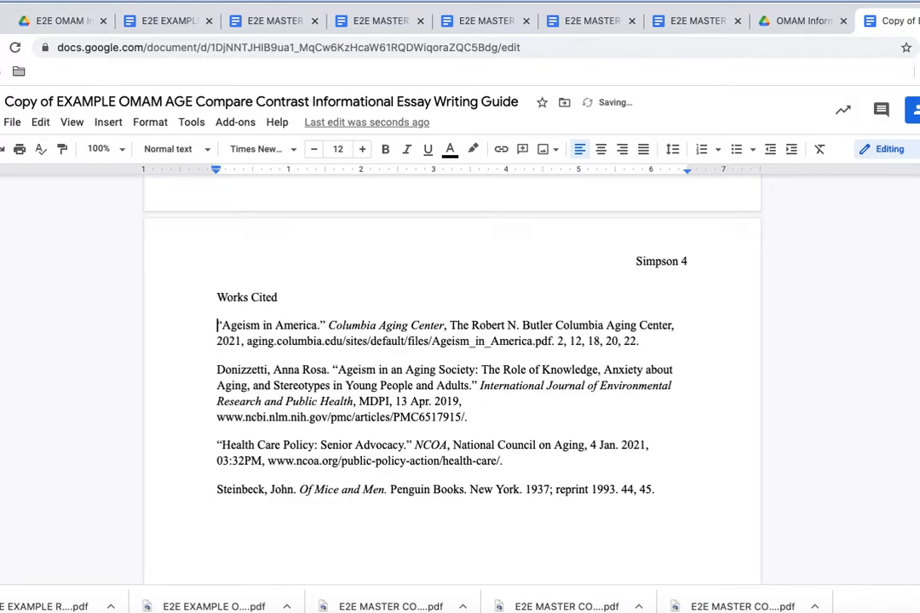
pyautogui.click(216, 342)
# Step: Move the '2021', 'Aging' and 'Environmental' parts of long citations onto Tab-indented continuation lines
pyautogui.press('Return')
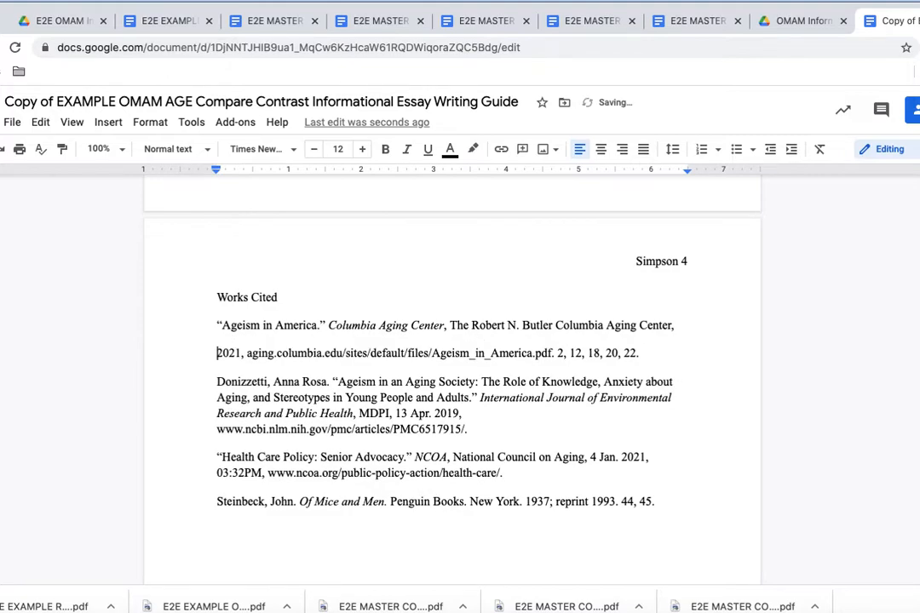
pyautogui.press('Tab')
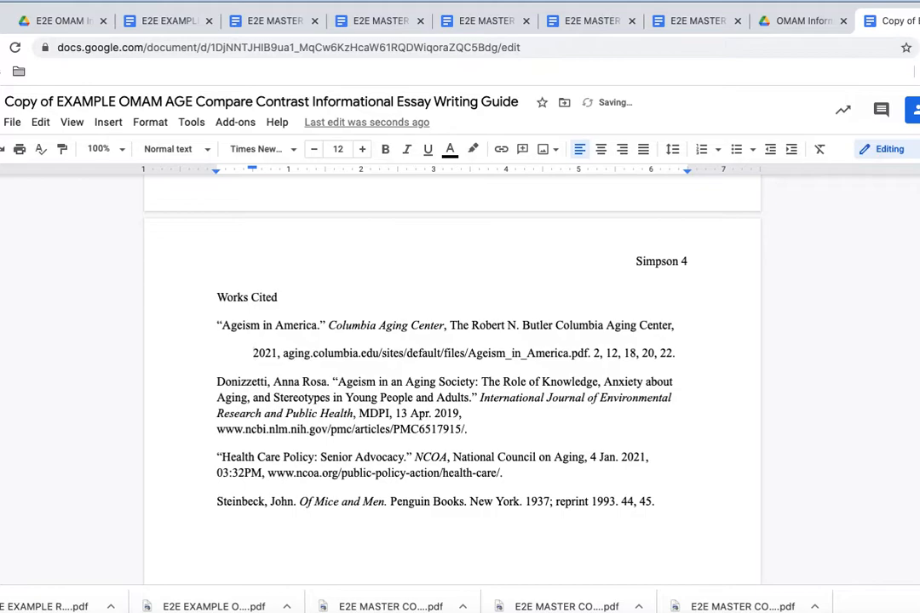
pyautogui.scroll(3, 331, 323)
pyautogui.scroll(2, 331, 323)
pyautogui.scroll(-3, 331, 323)
pyautogui.scroll(-2, 331, 323)
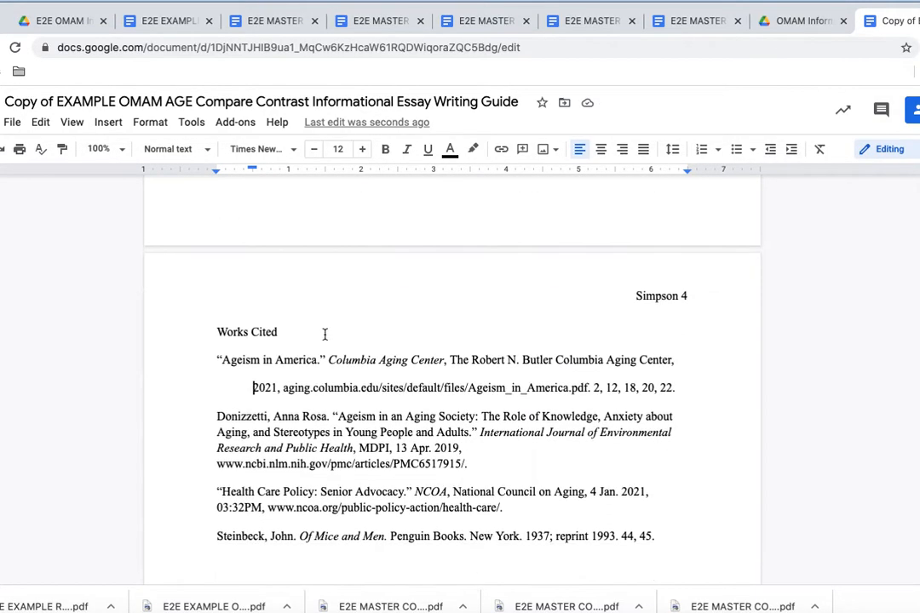
pyautogui.click(218, 433)
pyautogui.press('Return')
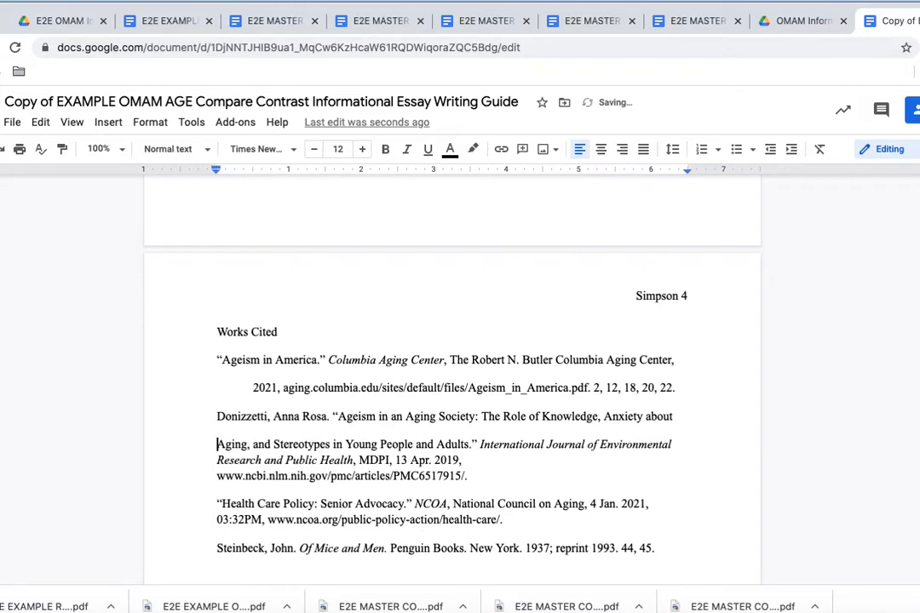
pyautogui.press('Tab')
pyautogui.click(218, 460)
pyautogui.press('Return')
pyautogui.press('Tab')
# Step: Put the ncbi web address and the '03:32PM' text on Tab-indented continuation lines
pyautogui.click(216, 488)
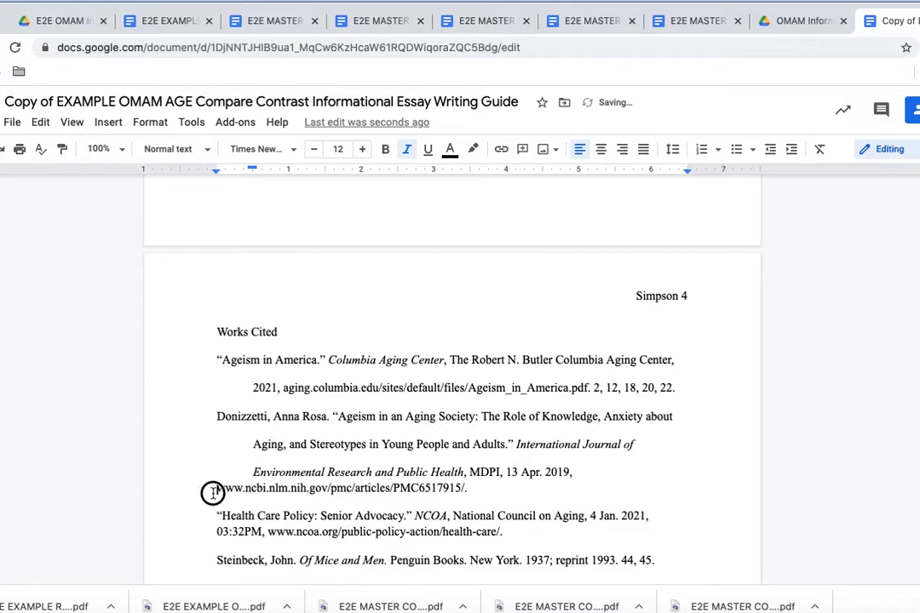
pyautogui.press('Return')
pyautogui.press('Tab')
pyautogui.scroll(-2, 212, 494)
pyautogui.scroll(-2, 216, 408)
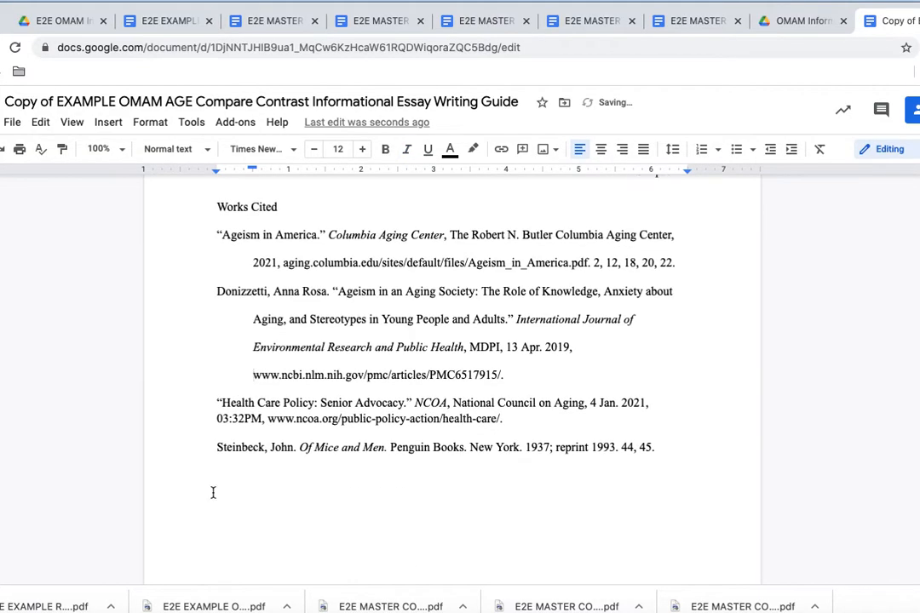
pyautogui.click(216, 419)
pyautogui.press('Return')
pyautogui.press('Tab')
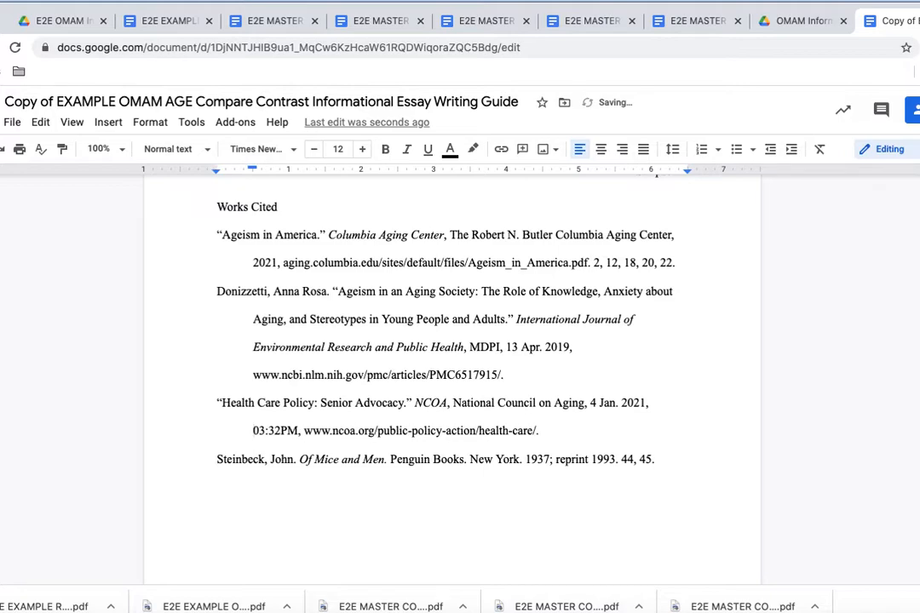
pyautogui.scroll(2, 587, 481)
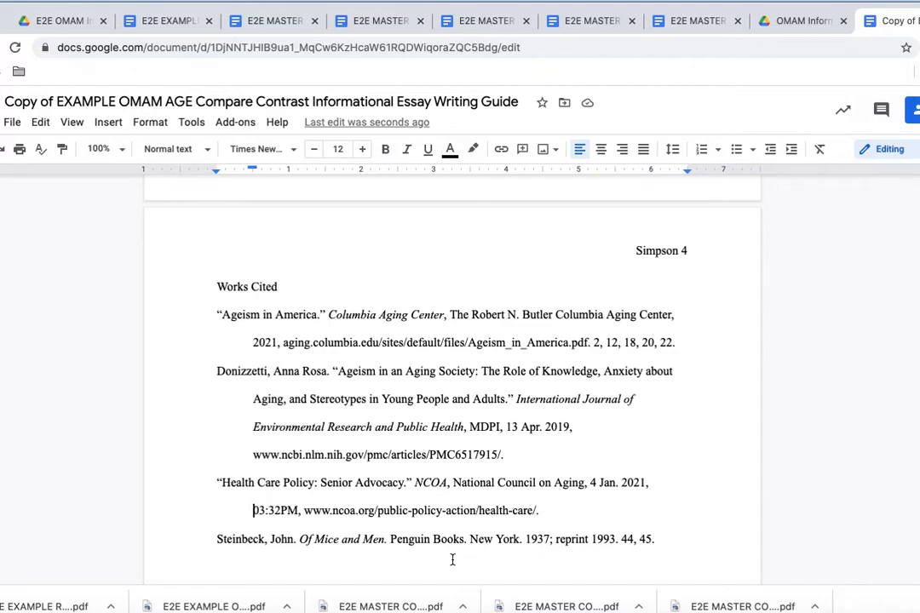
pyautogui.scroll(-5, 453, 560)
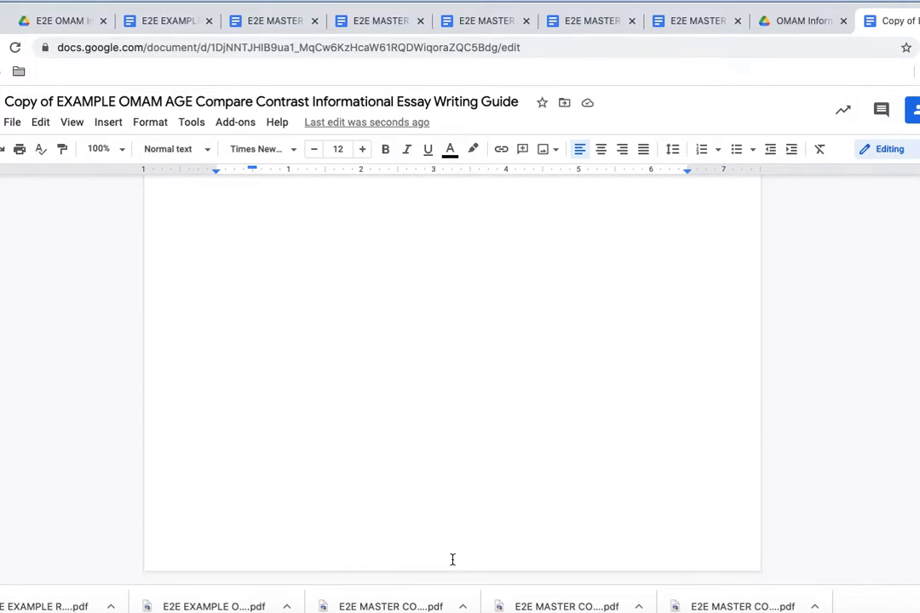
pyautogui.scroll(5, 453, 560)
pyautogui.scroll(-1, 452, 560)
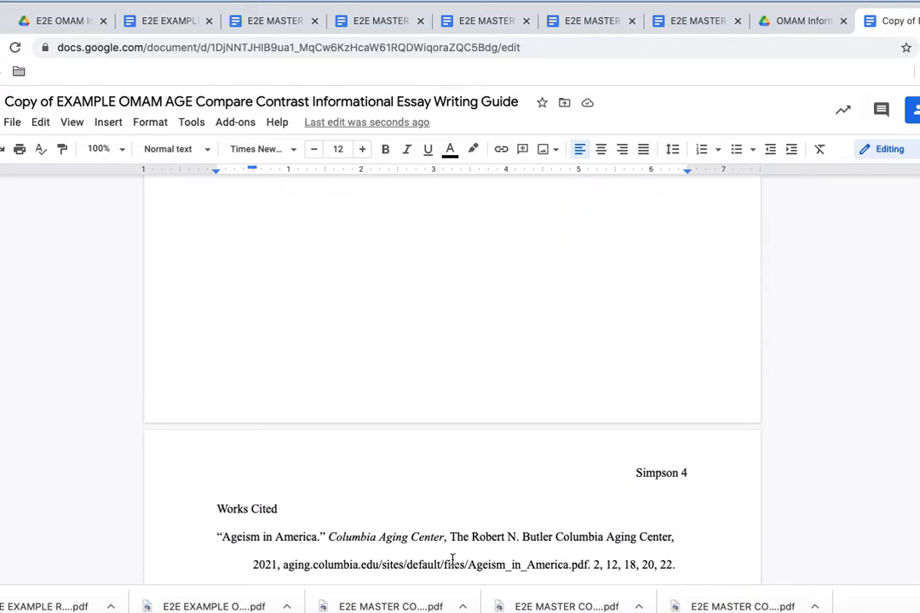
pyautogui.scroll(-10, 453, 560)
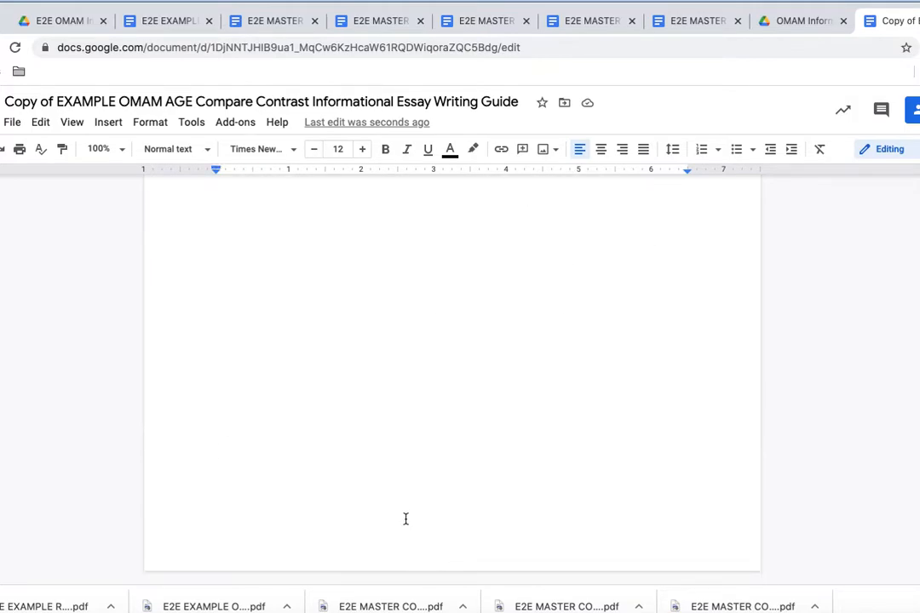
pyautogui.scroll(5, 405, 519)
pyautogui.scroll(-1, 404, 518)
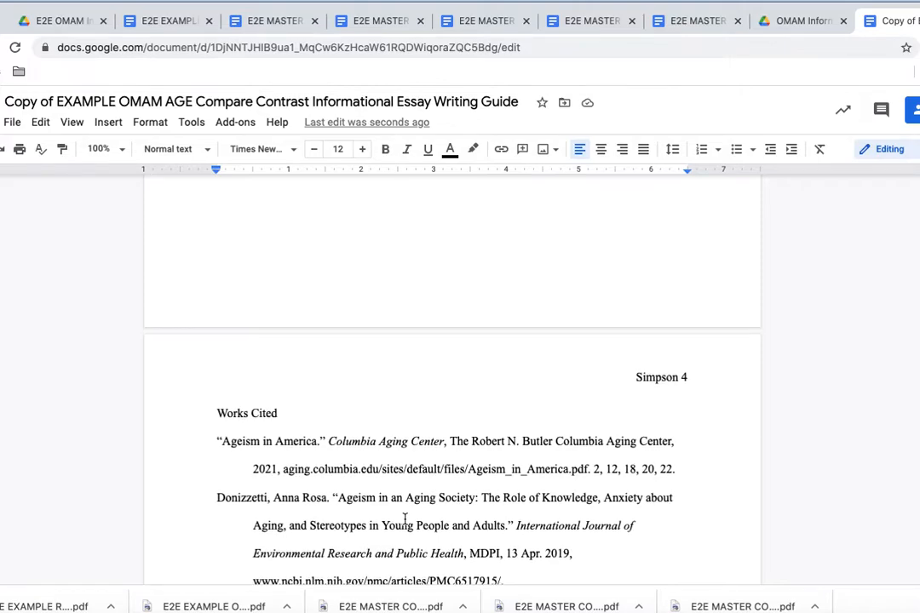
pyautogui.scroll(-1, 405, 519)
pyautogui.scroll(-2, 405, 519)
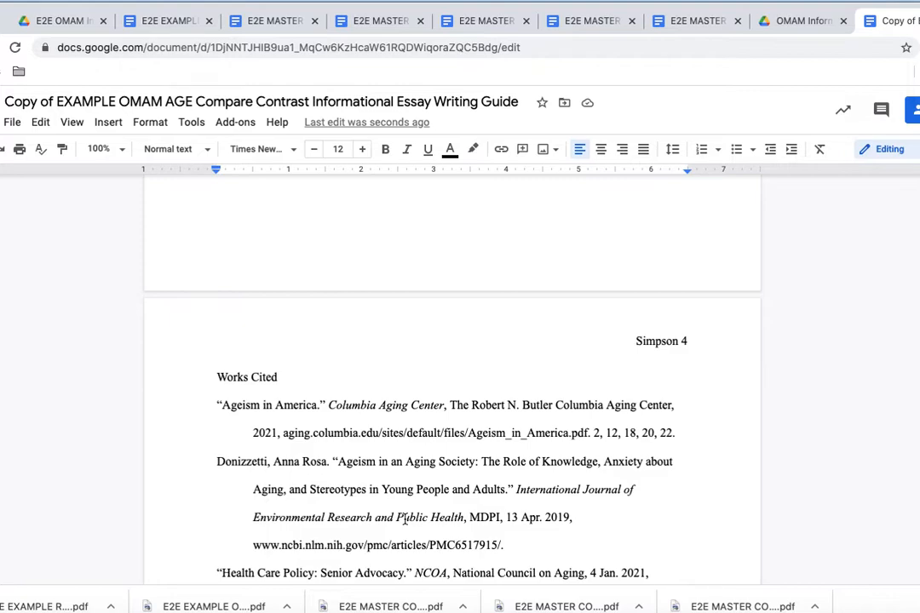
pyautogui.scroll(1, 405, 519)
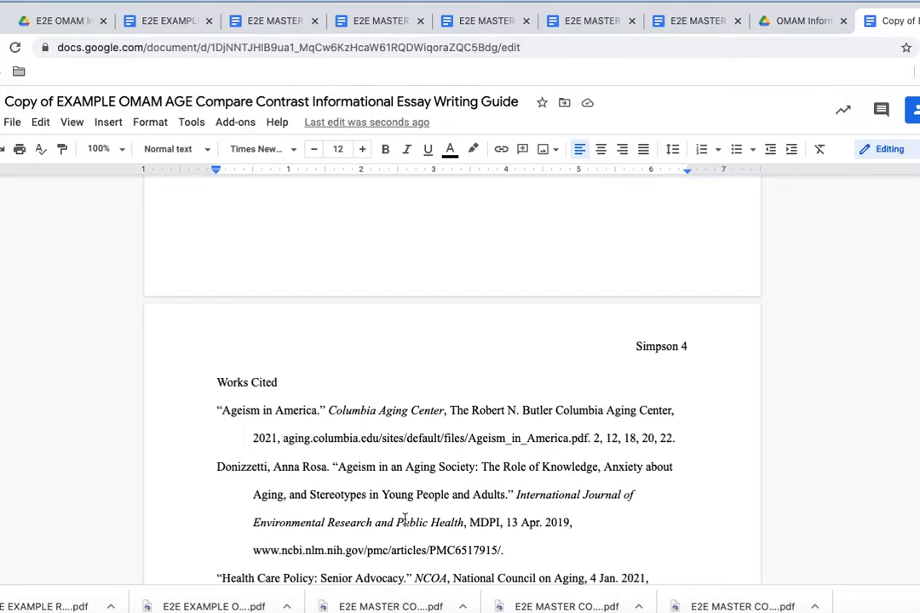
pyautogui.scroll(-4, 405, 519)
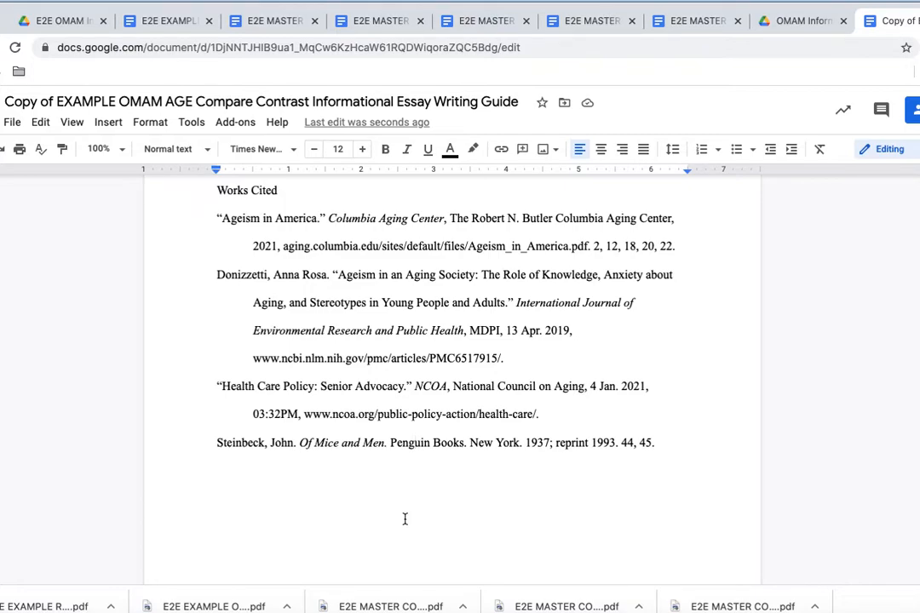
pyautogui.scroll(10, 404, 519)
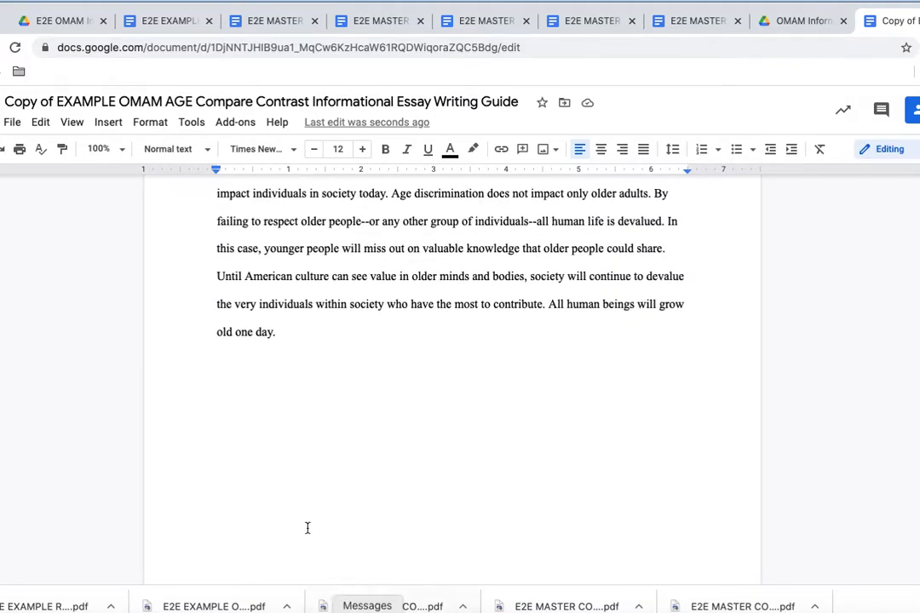
pyautogui.scroll(5, 314, 410)
pyautogui.scroll(4, 315, 411)
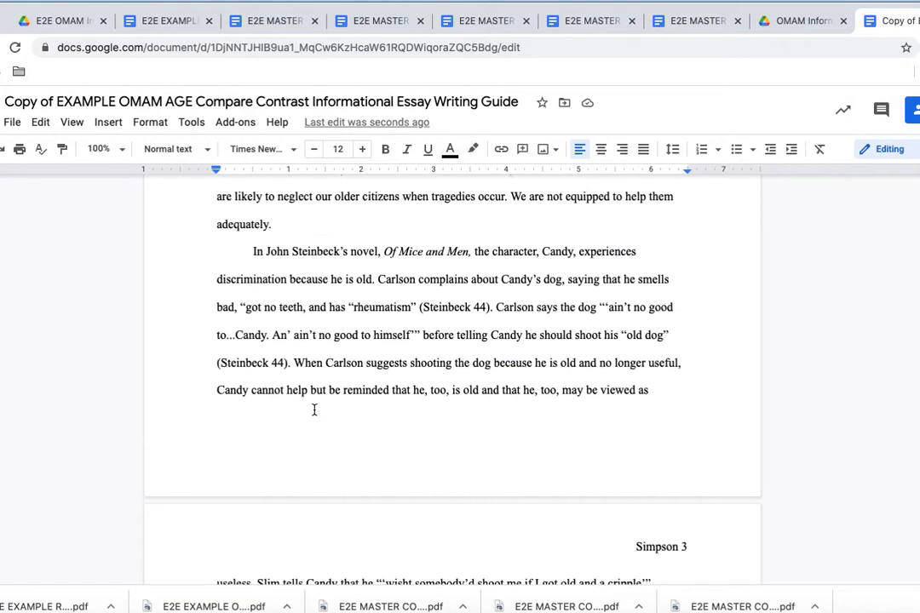
pyautogui.scroll(2, 314, 410)
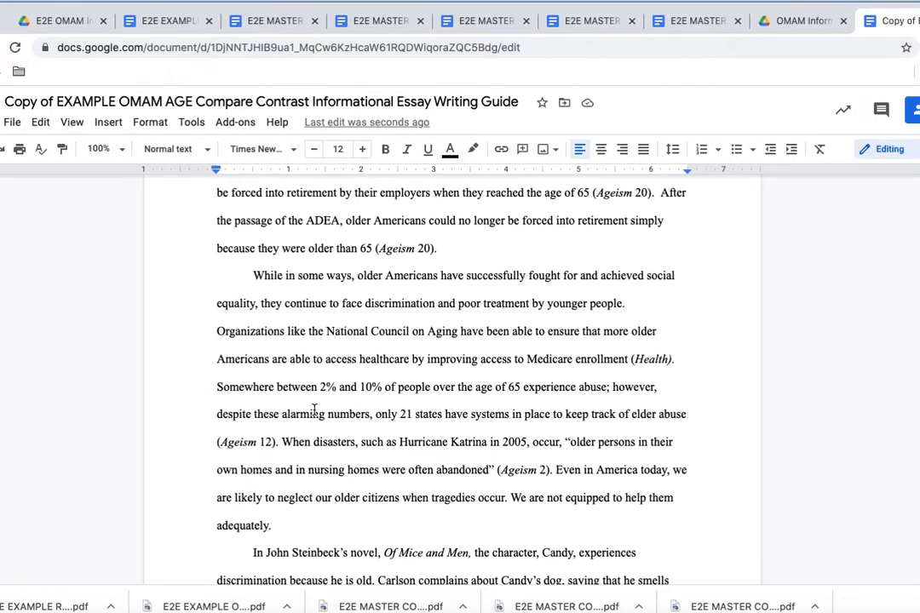
pyautogui.scroll(10, 314, 411)
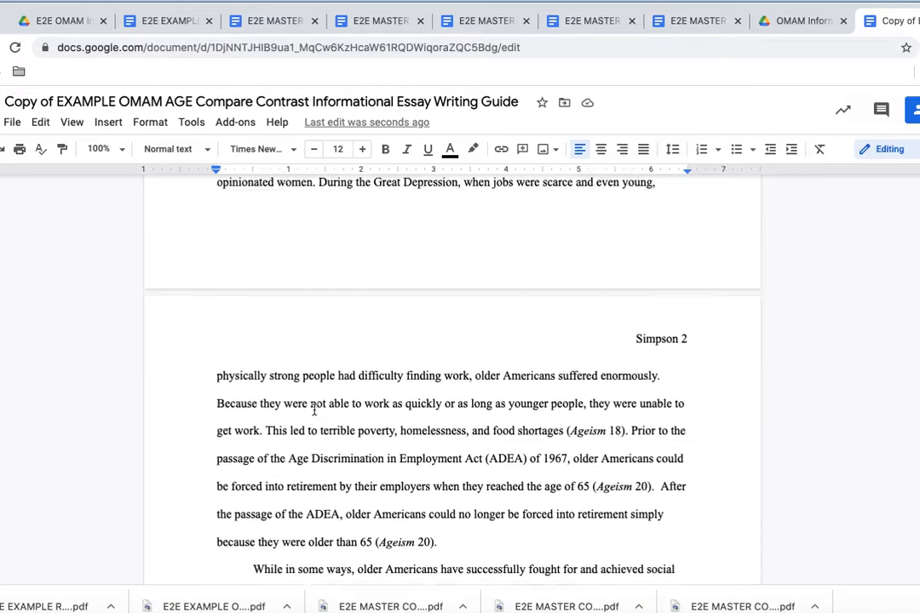
pyautogui.scroll(5, 315, 411)
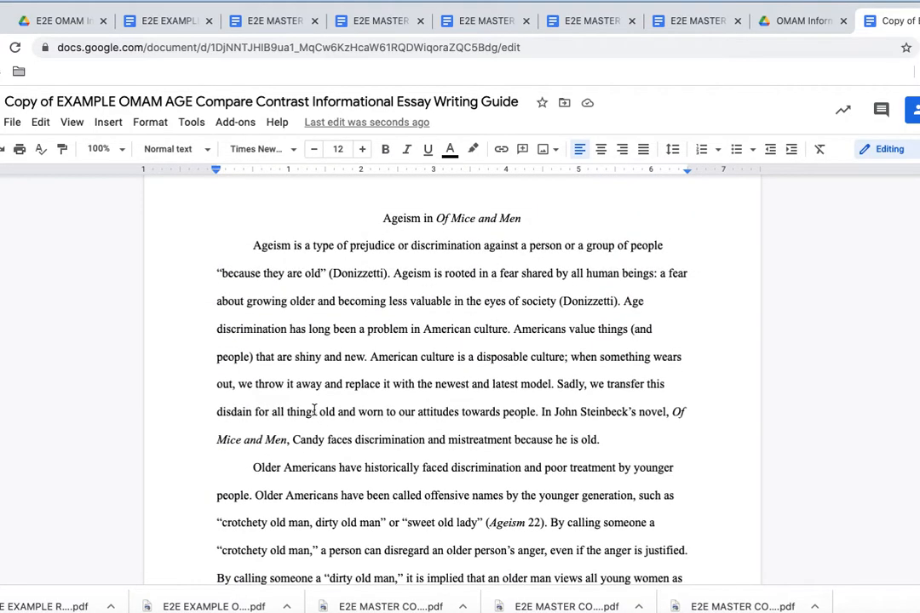
# Step: Delete the empty line below the date and check the last-name page-number headers on pages 1 and 2
pyautogui.click(321, 327)
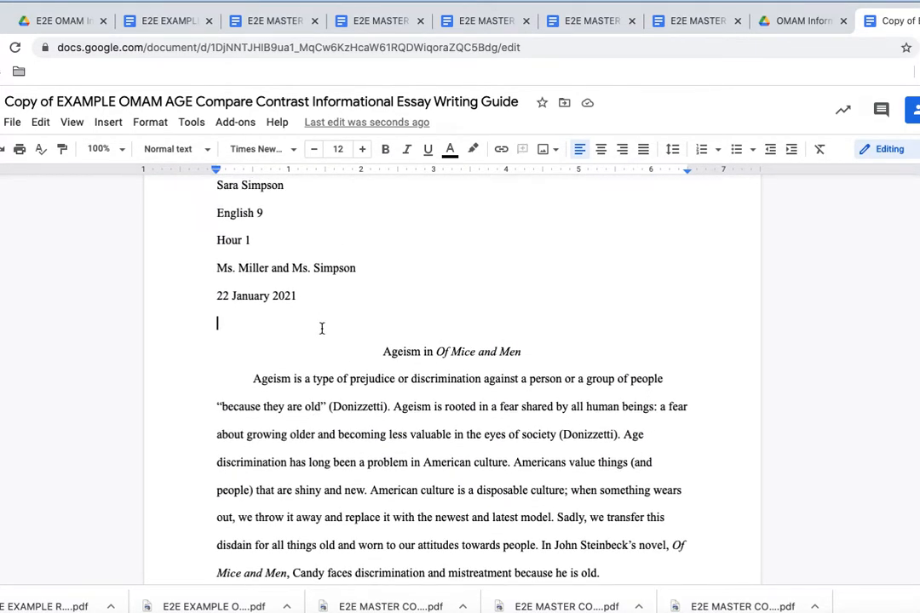
pyautogui.press('BackSpace')
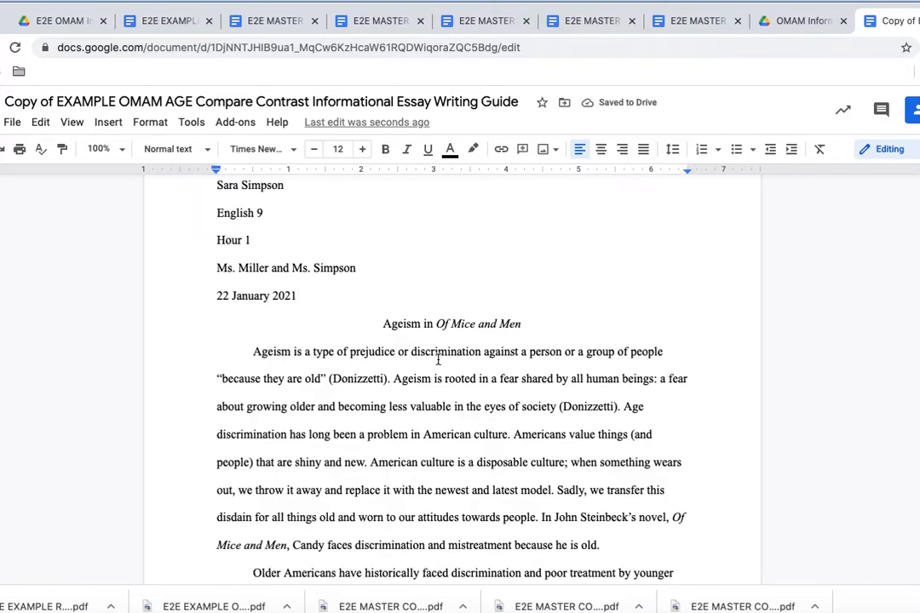
pyautogui.scroll(2, 437, 375)
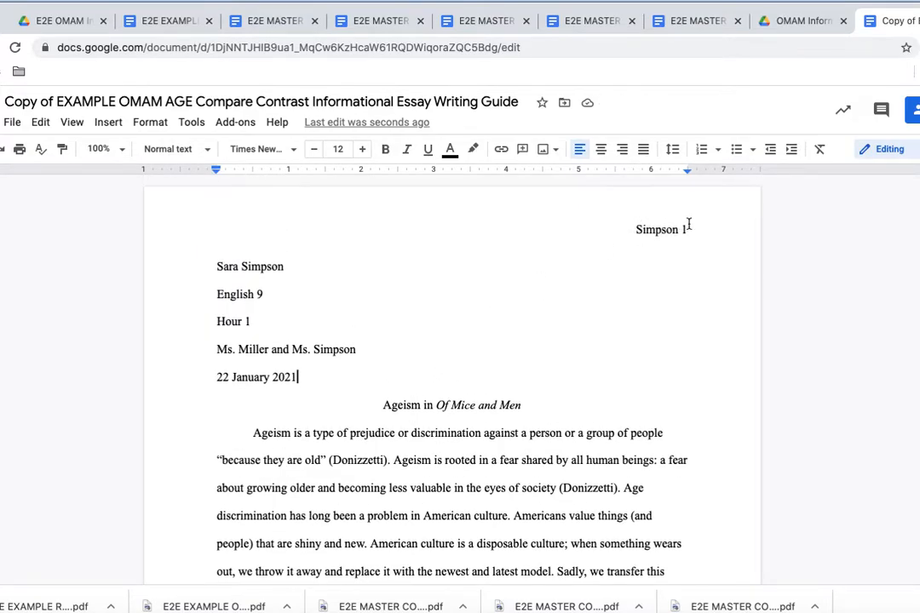
pyautogui.click(695, 229)
pyautogui.scroll(-8, 695, 229)
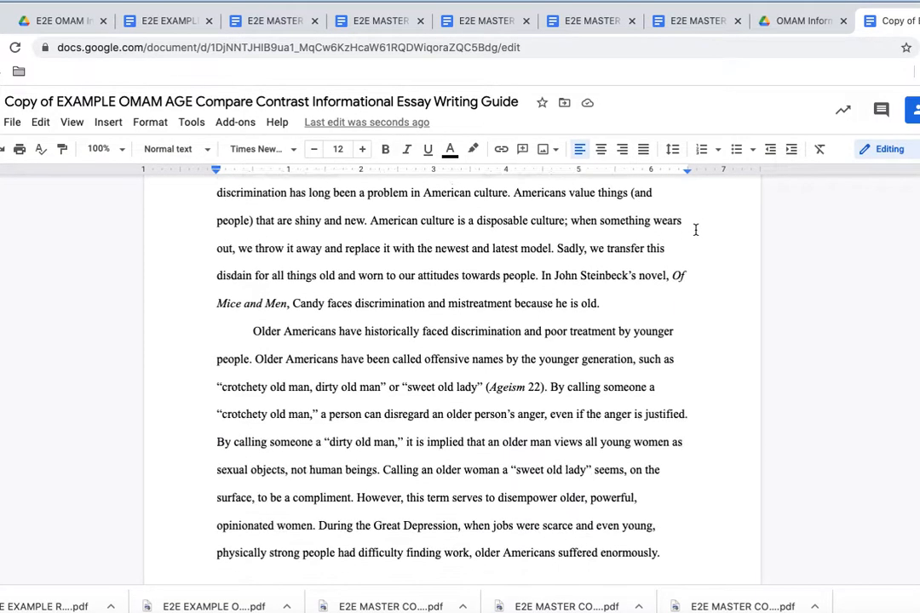
pyautogui.scroll(8, 695, 229)
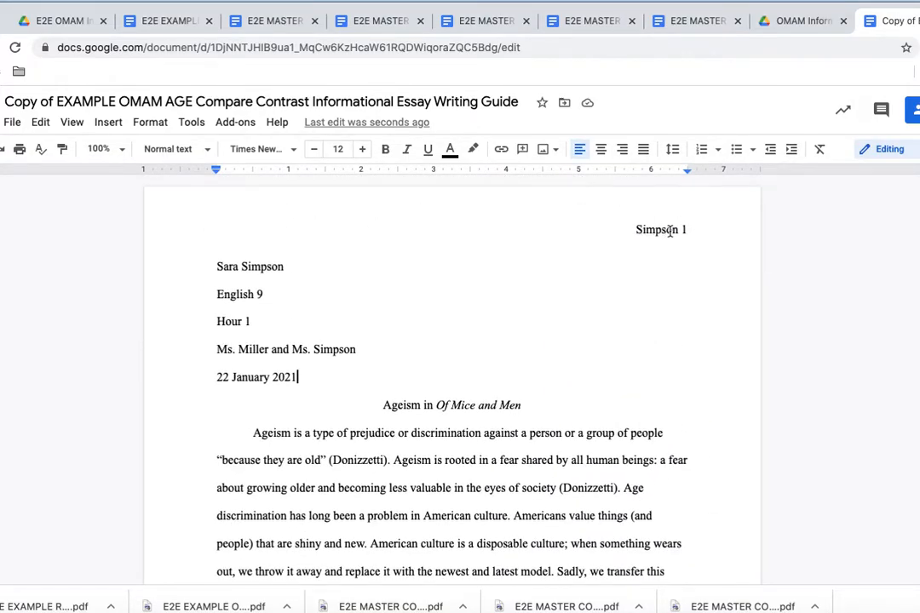
pyautogui.scroll(-8, 685, 232)
pyautogui.scroll(-3, 685, 232)
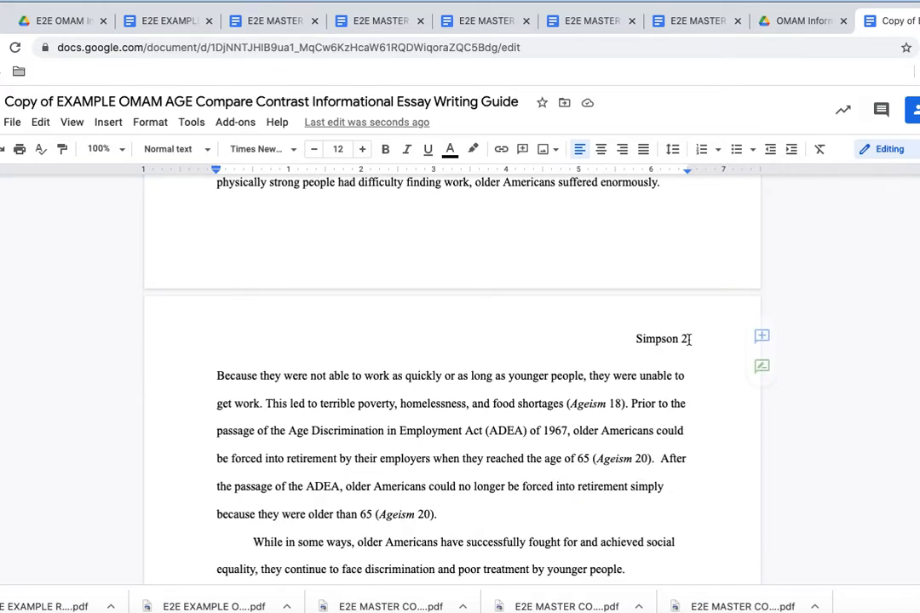
pyautogui.moveTo(690, 338); pyautogui.dragTo(628, 334)
pyautogui.doubleClick(635, 339)
pyautogui.moveTo(634, 338); pyautogui.dragTo(681, 338)
pyautogui.click(689, 339)
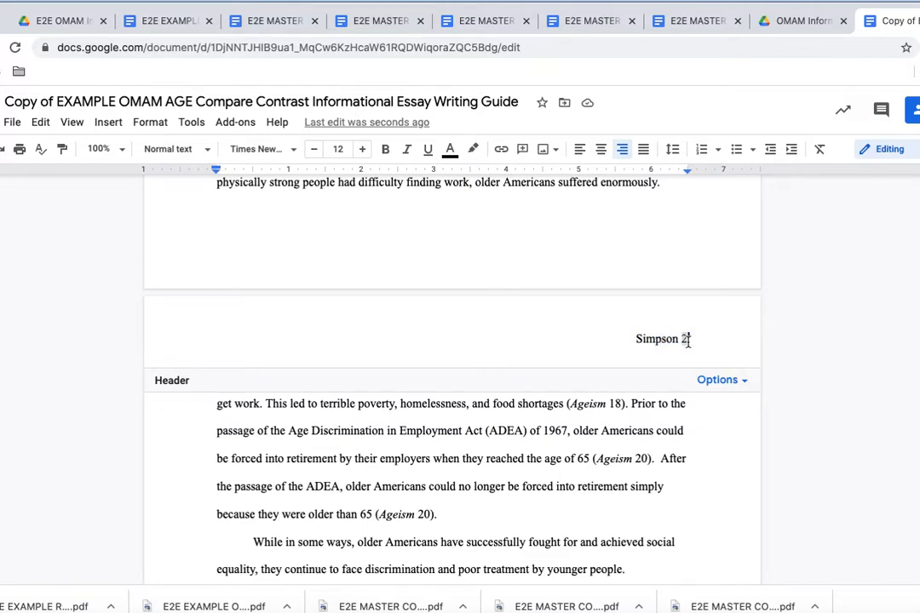
pyautogui.moveTo(689, 343); pyautogui.dragTo(677, 345)
pyautogui.click(687, 339)
pyautogui.scroll(-7, 685, 340)
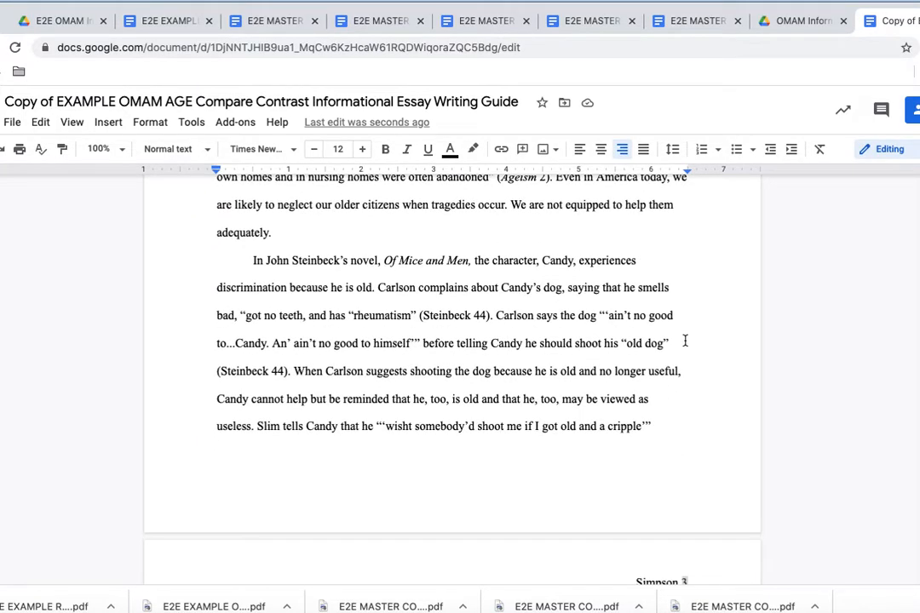
pyautogui.scroll(15, 653, 384)
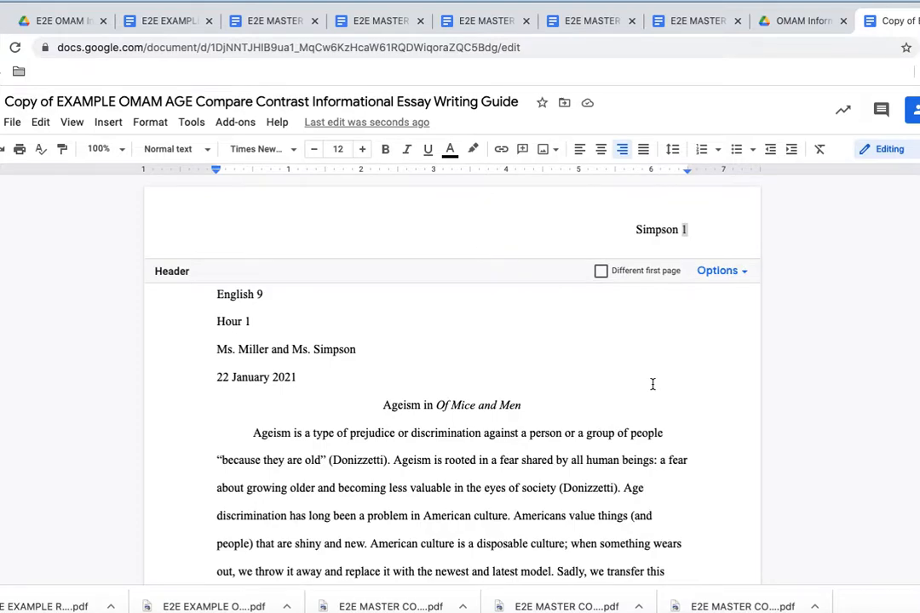
pyautogui.click(540, 460)
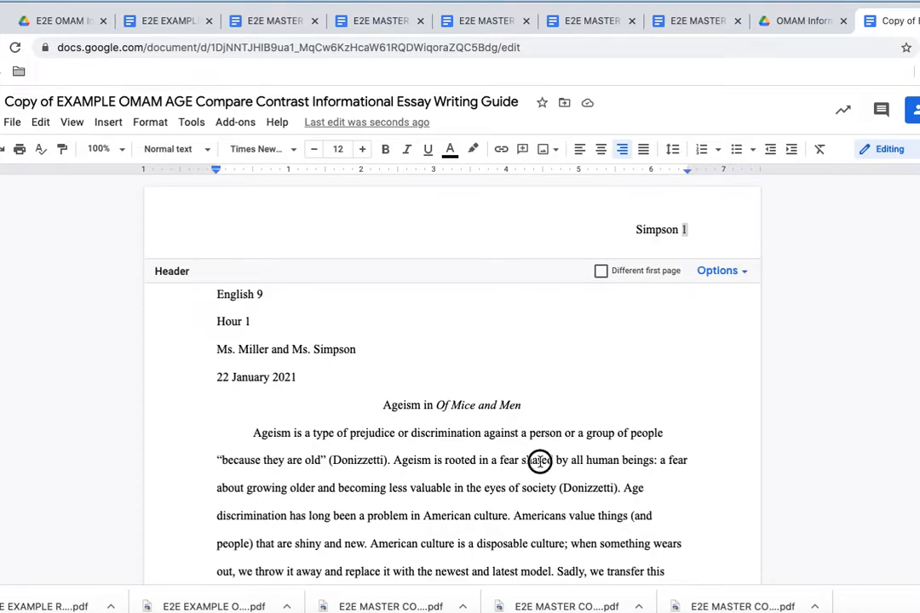